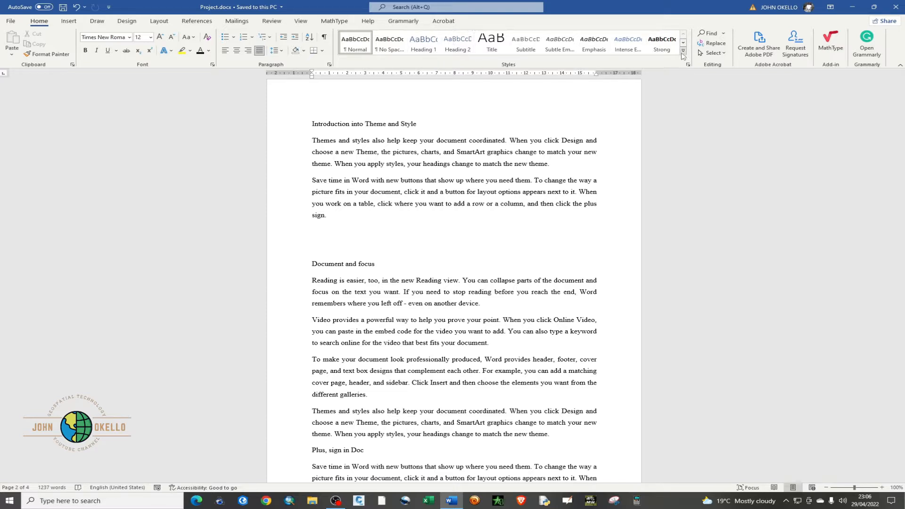
click(684, 52)
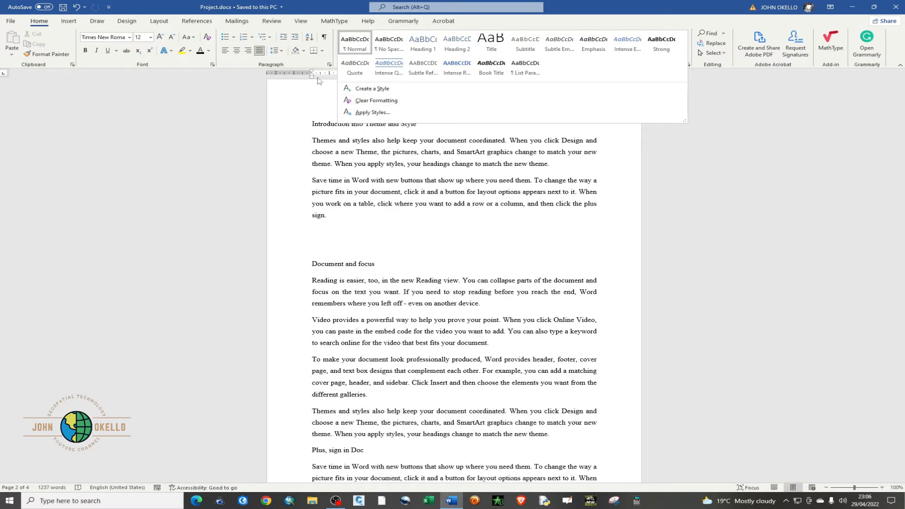
click(251, 102)
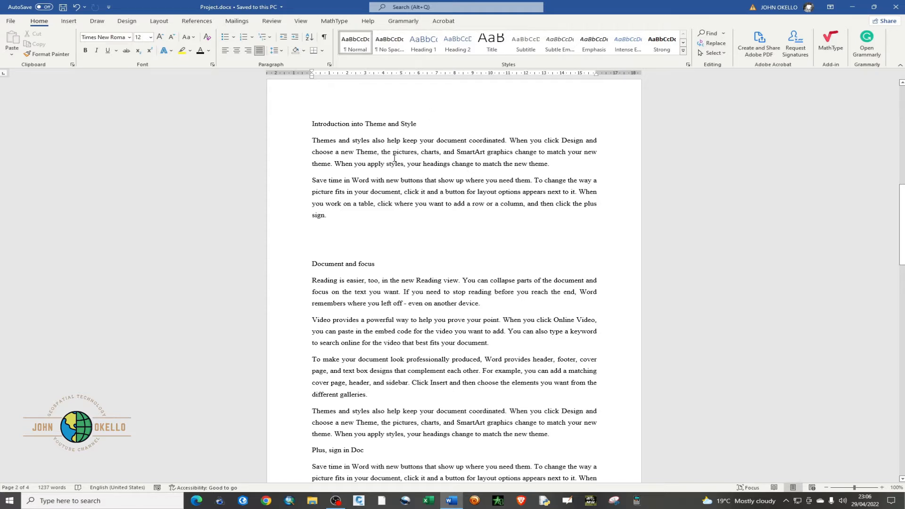
Delete the empty paragraphs above the "Document and focus" line
click(337, 245)
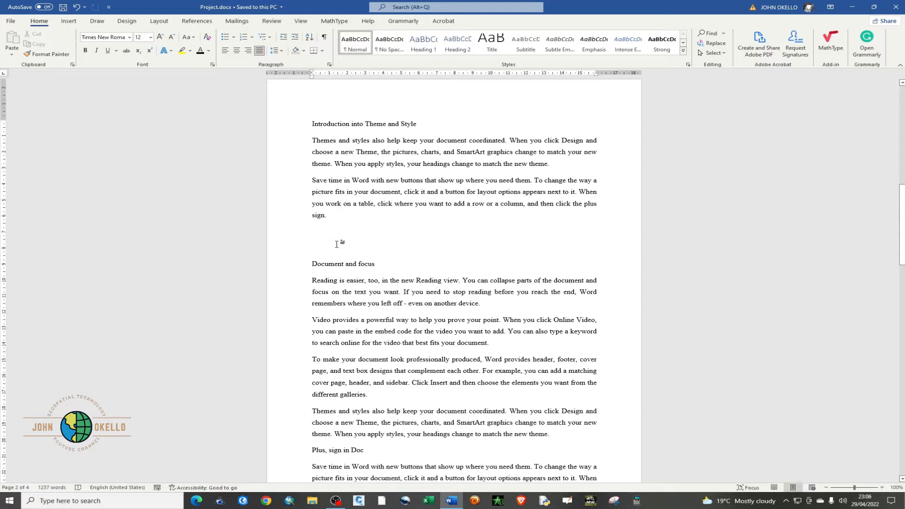
key(ctrl+z)
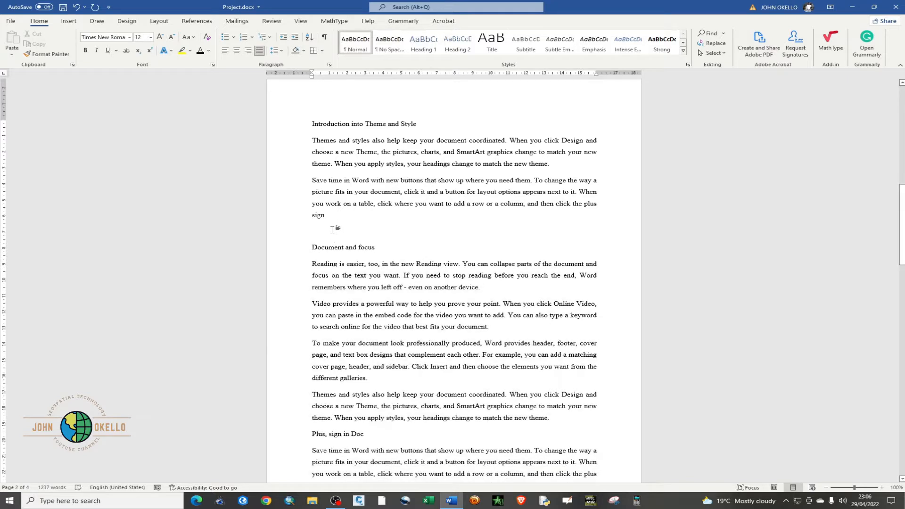
key(BackSpace)
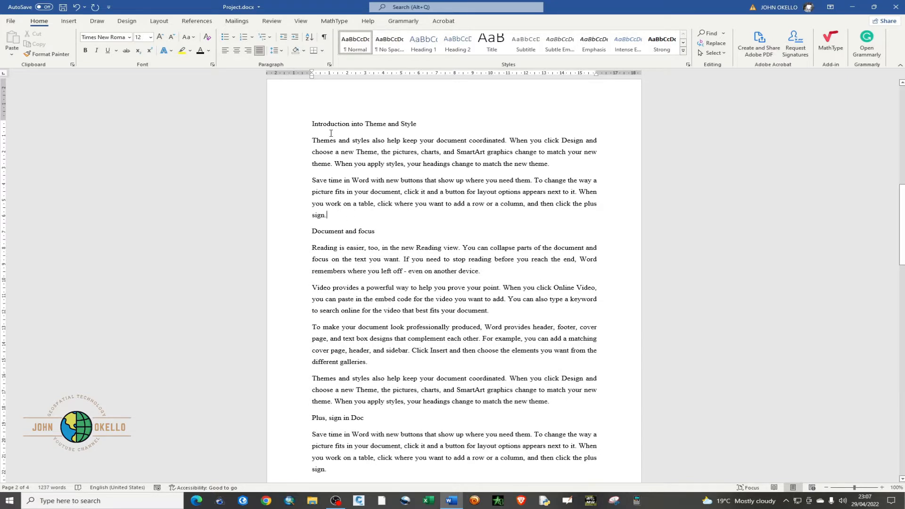
Apply the Heading 1 style to the "CHAPTER 1: Introduction" line at the start of the document
scroll(348, 179, up, 5)
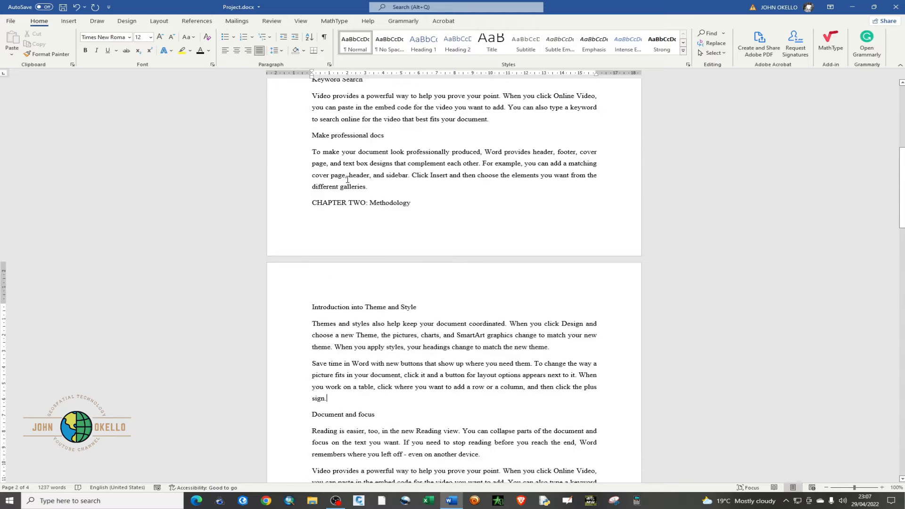
scroll(347, 180, up, 5)
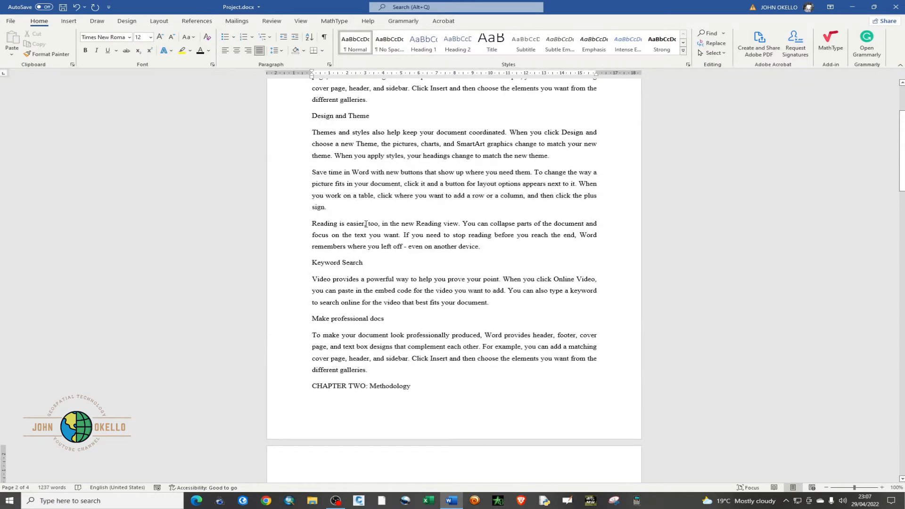
scroll(365, 224, up, 3)
click(313, 135)
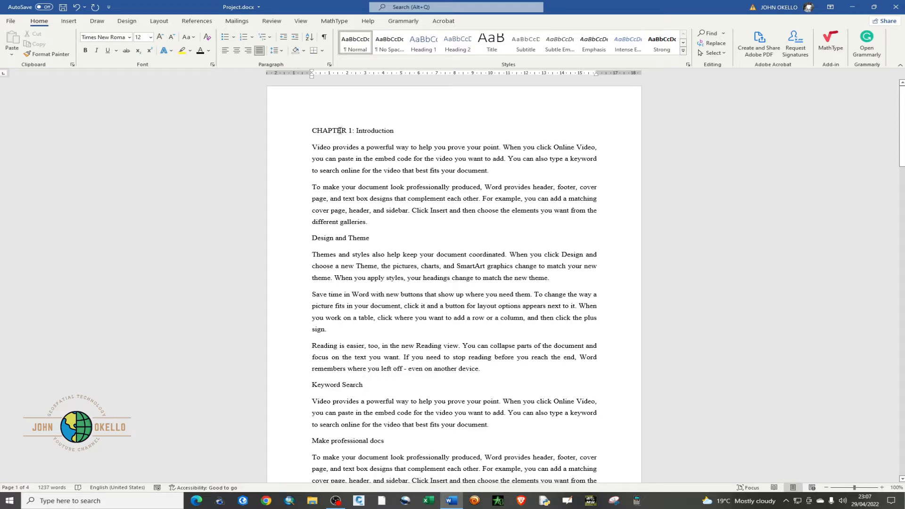
drag(313, 130, 392, 131)
click(314, 133)
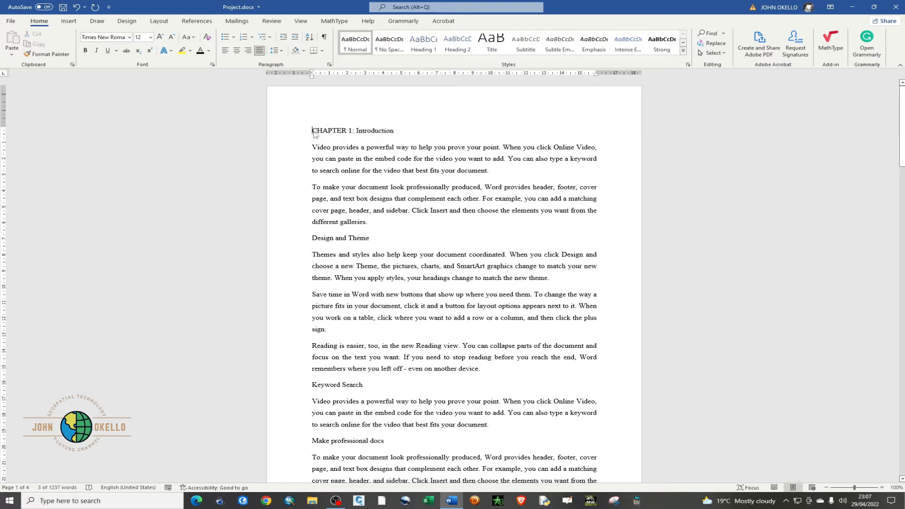
drag(314, 132, 391, 129)
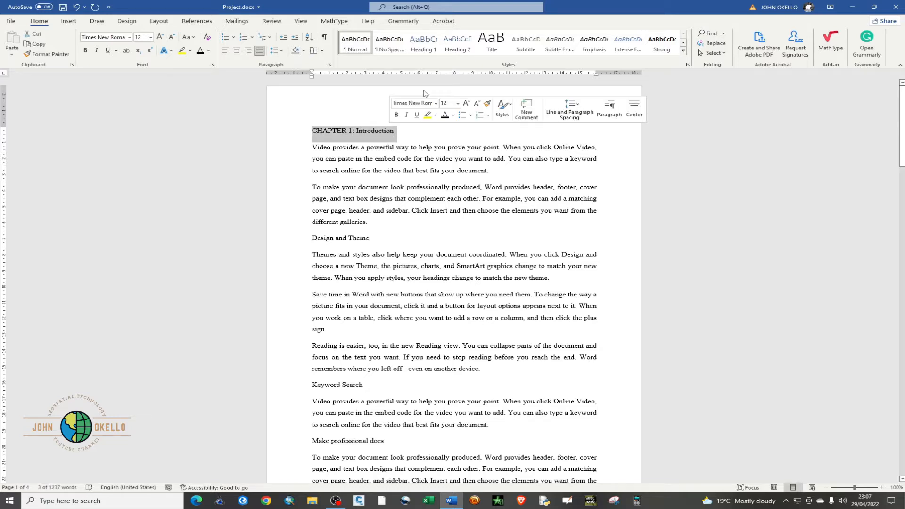
click(422, 47)
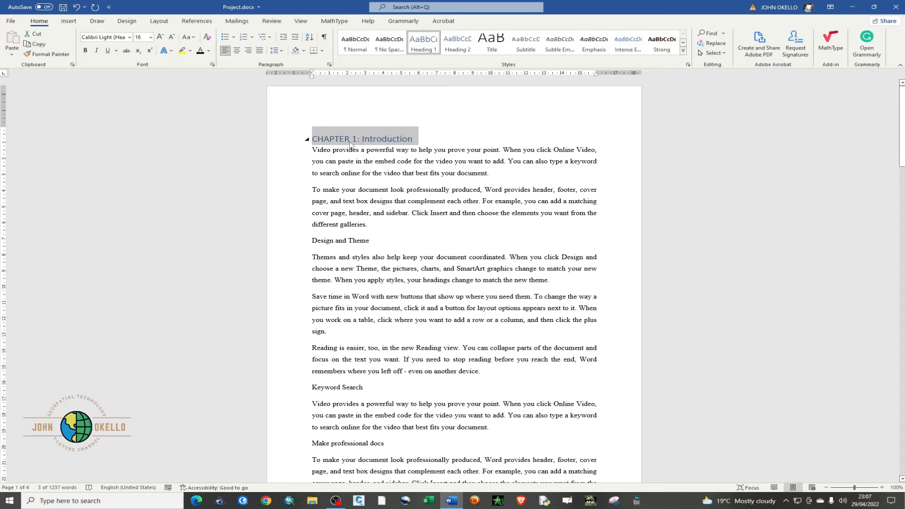
Modify the Heading 1 style to use Times New Roman, 14 pt, bold
right_click(423, 42)
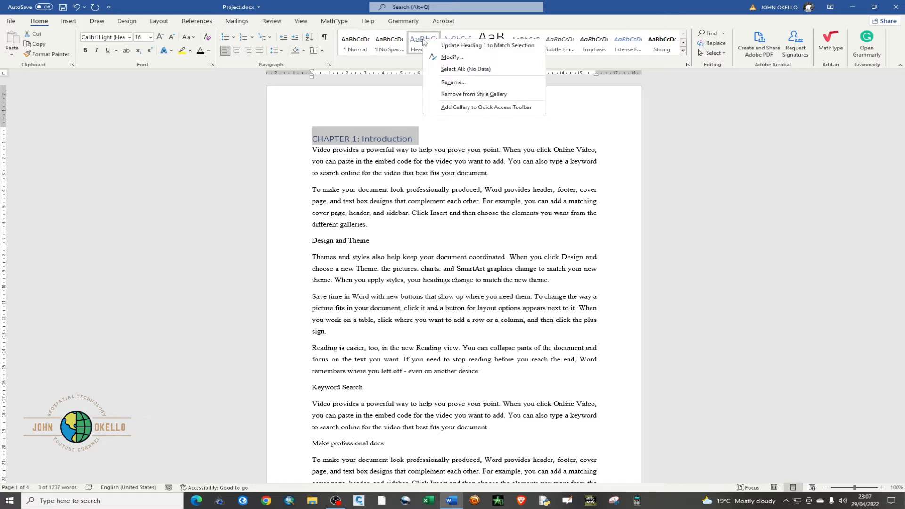
click(448, 57)
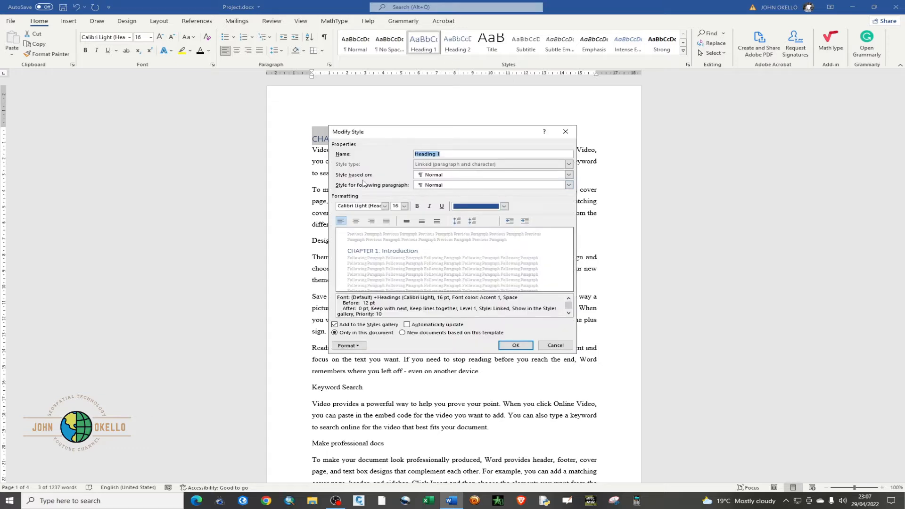
click(385, 206)
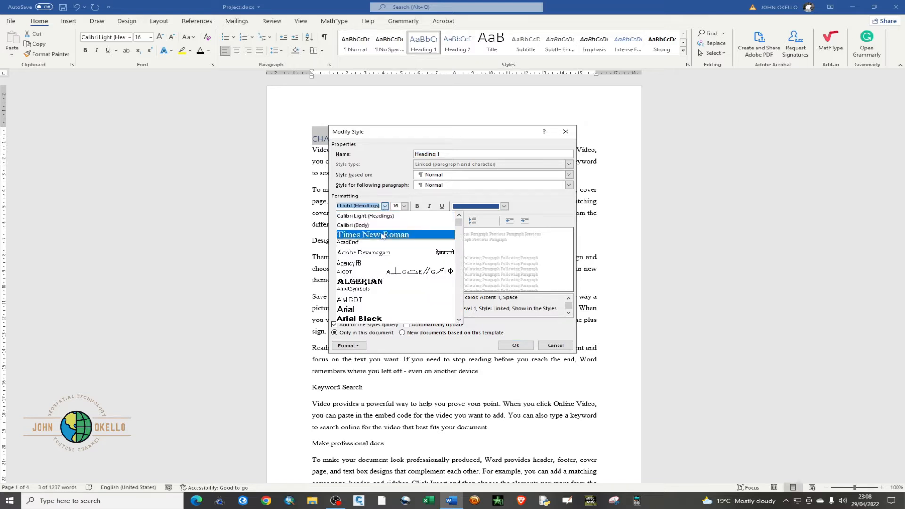
click(382, 235)
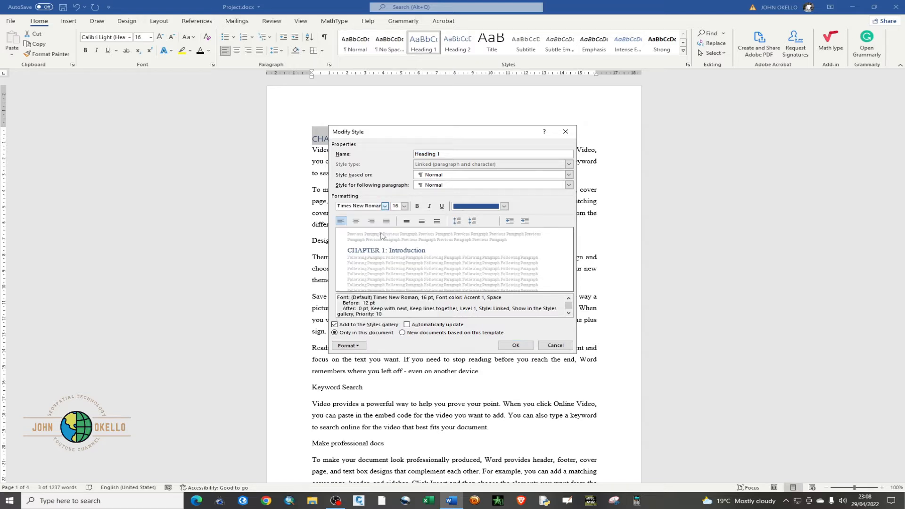
click(405, 206)
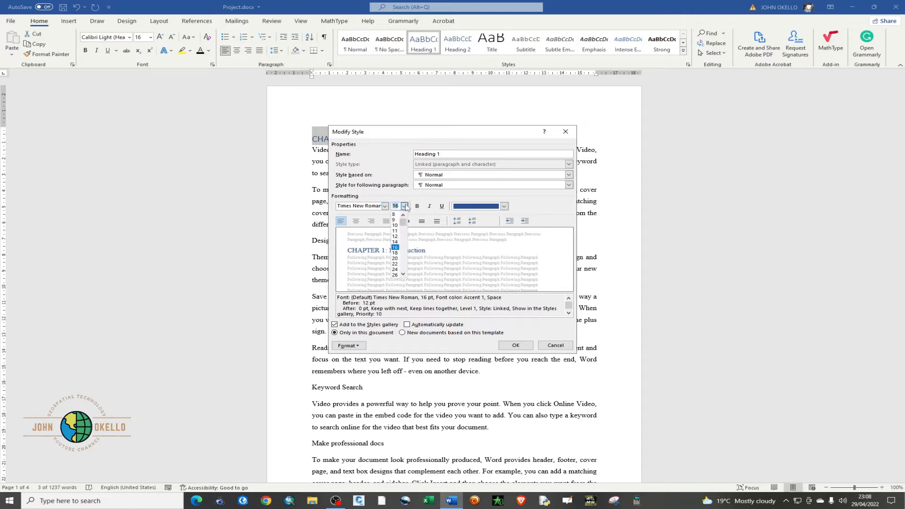
click(397, 241)
click(418, 206)
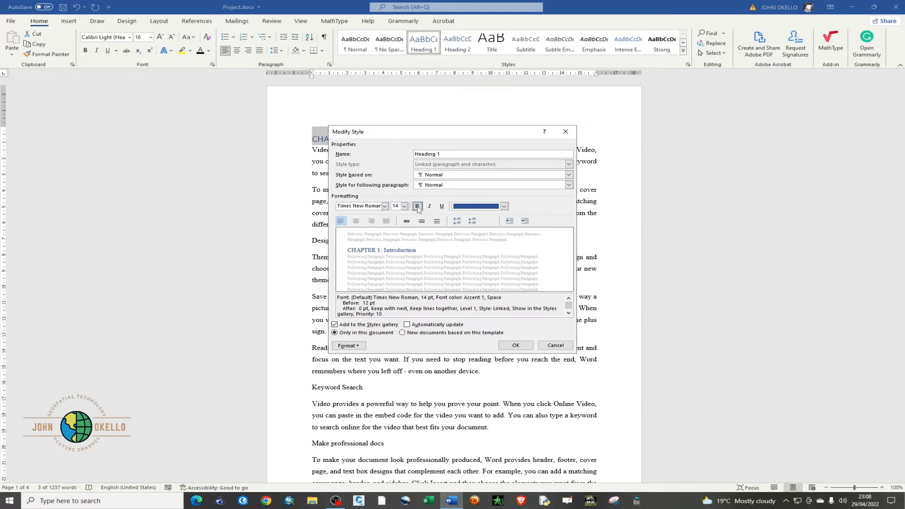
Give the Heading 1 style the black Text 1 font color and centered alignment, with automatic updating enabled
click(504, 206)
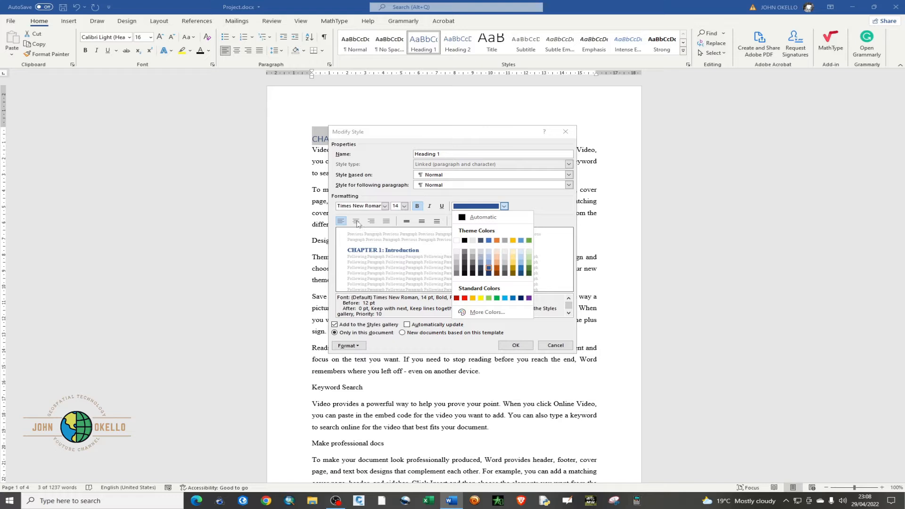
click(463, 218)
click(504, 206)
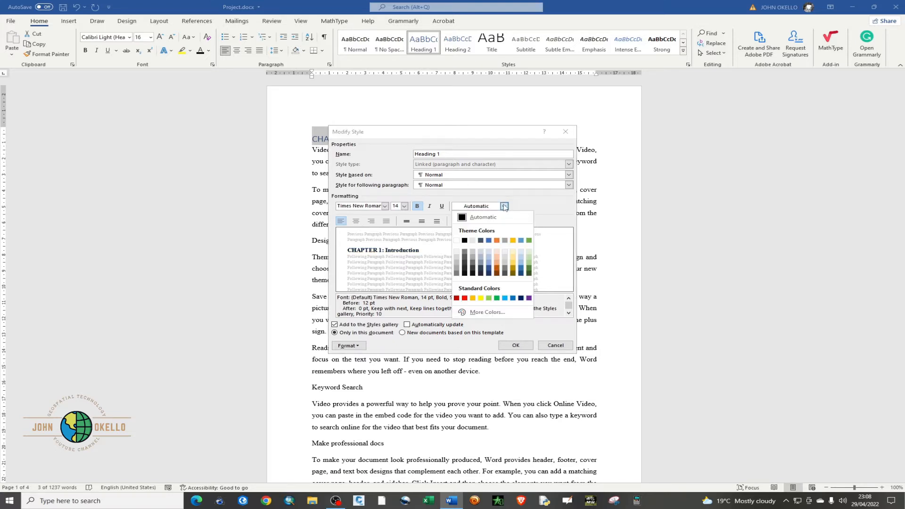
click(468, 241)
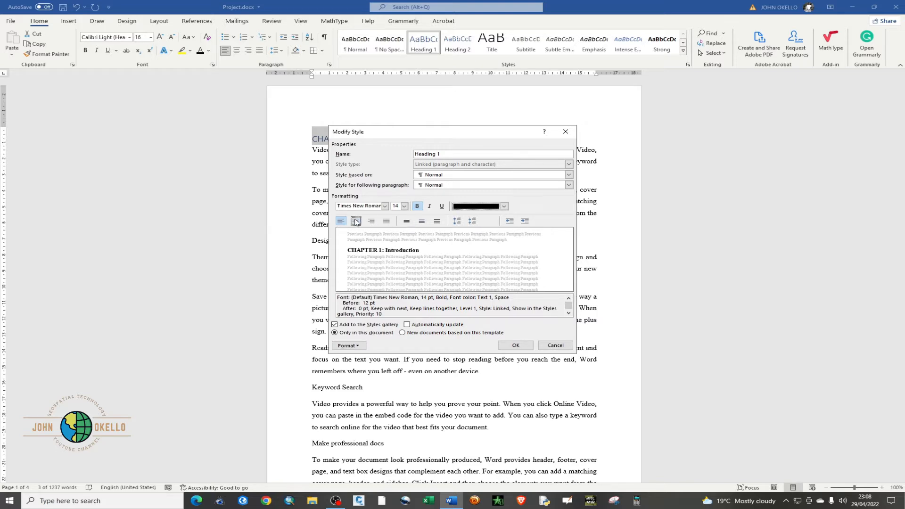
click(356, 221)
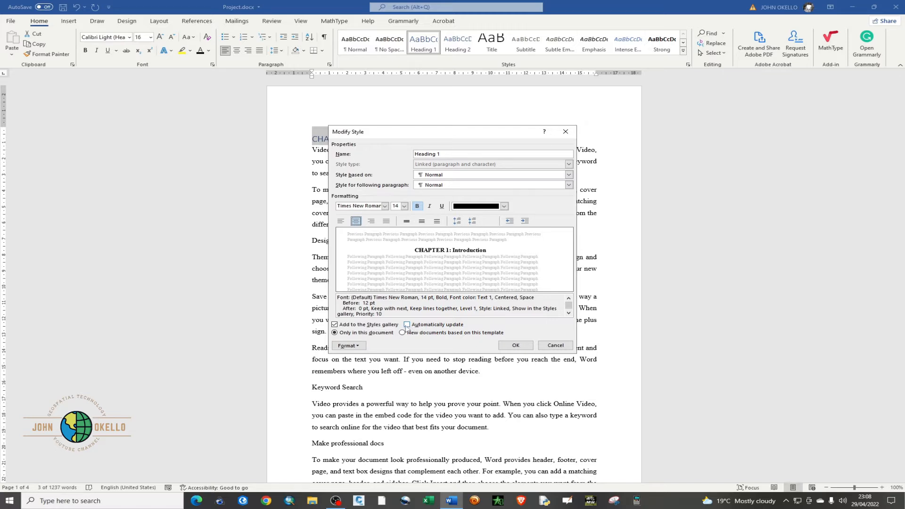
click(407, 324)
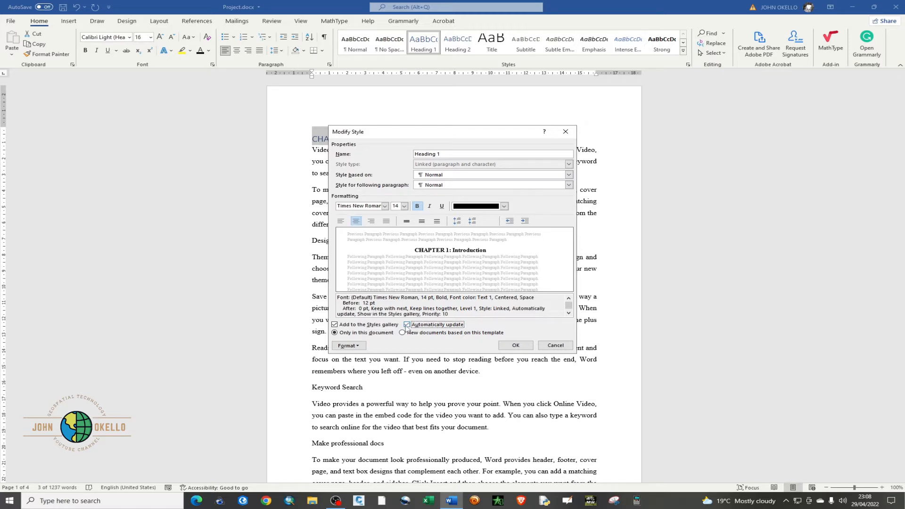
Check the Heading 1 style's border settings, keeping None for paragraphs, and save the style changes
click(355, 346)
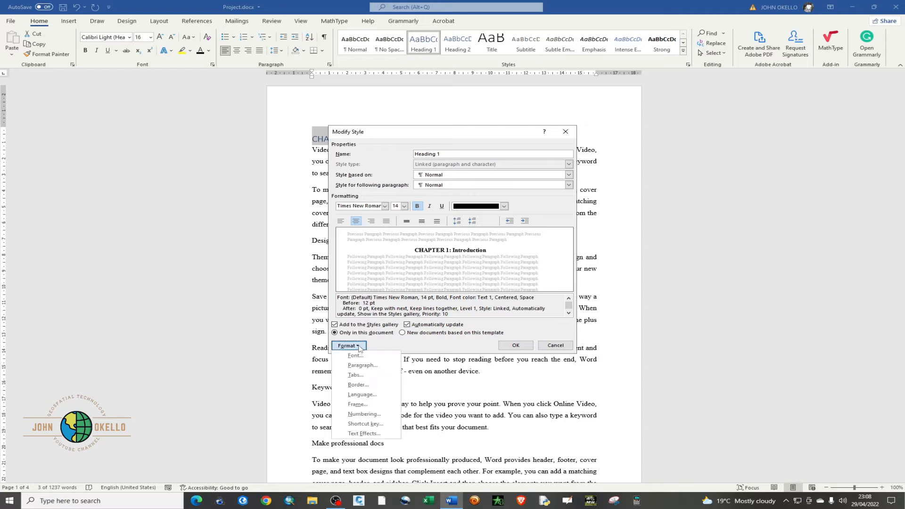
click(359, 348)
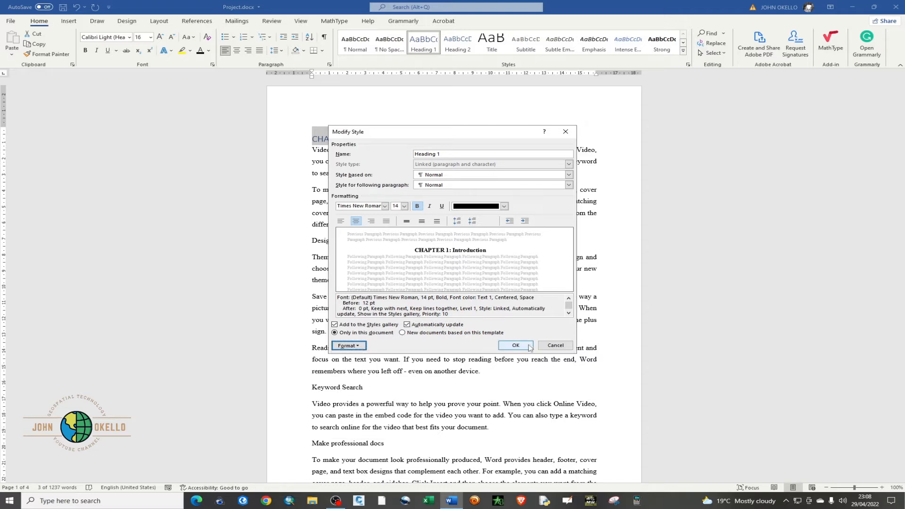
click(359, 347)
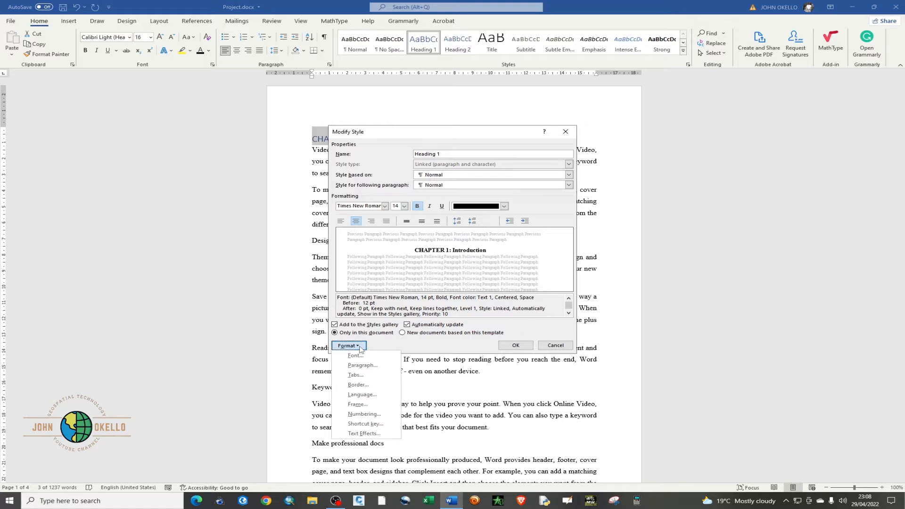
click(376, 385)
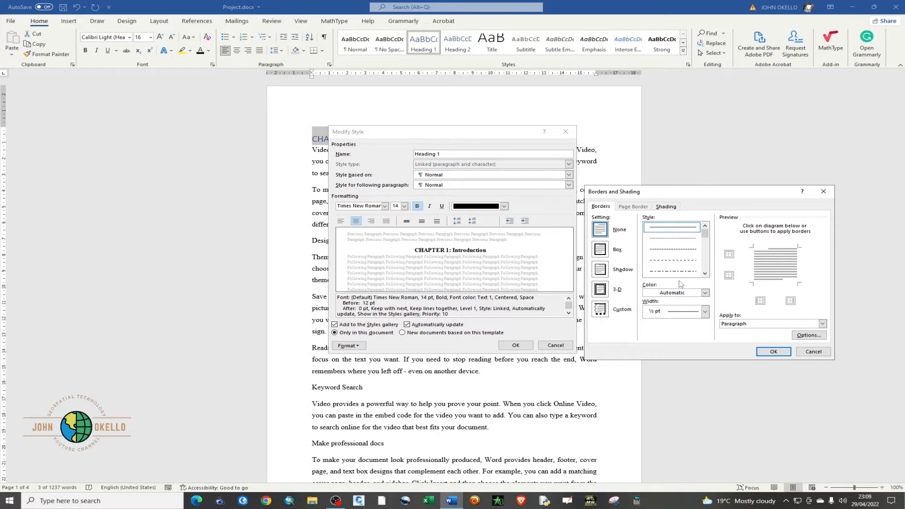
click(773, 351)
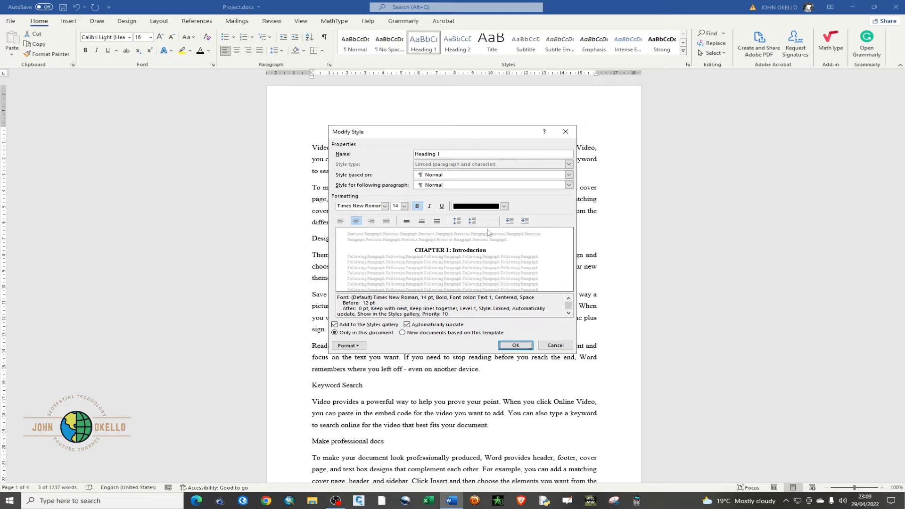
mouse_move(476, 131)
mouse_down()
mouse_move(494, 157)
mouse_move(609, 213)
mouse_up()
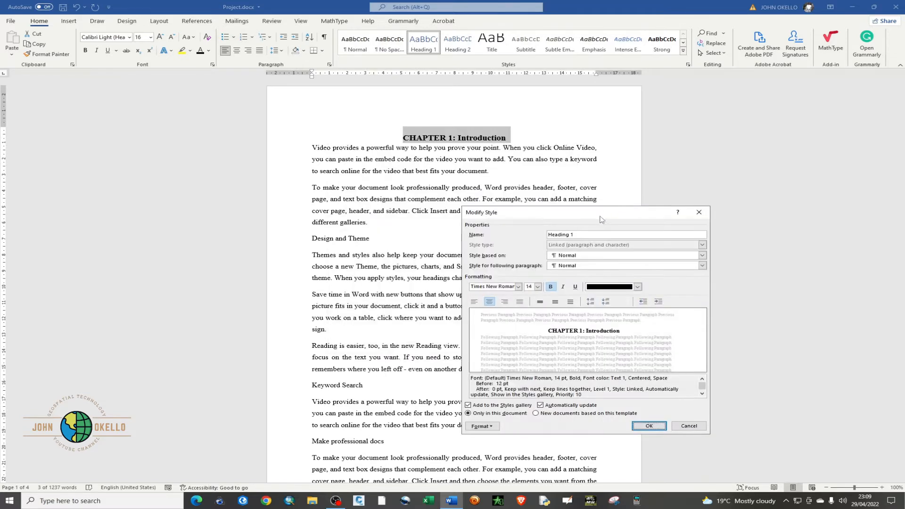
click(646, 426)
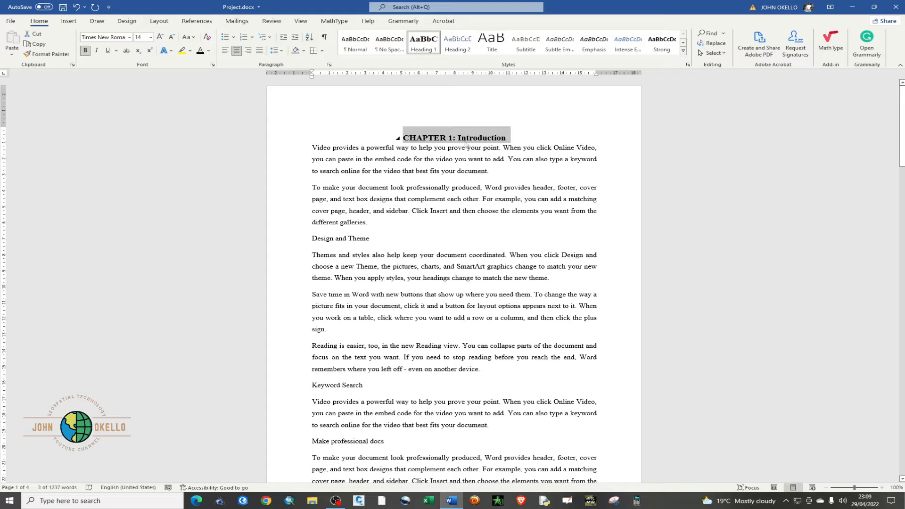
Apply the Heading 1 style to the "CHAPTER TWO: Methodology" line
scroll(438, 183, down, 2)
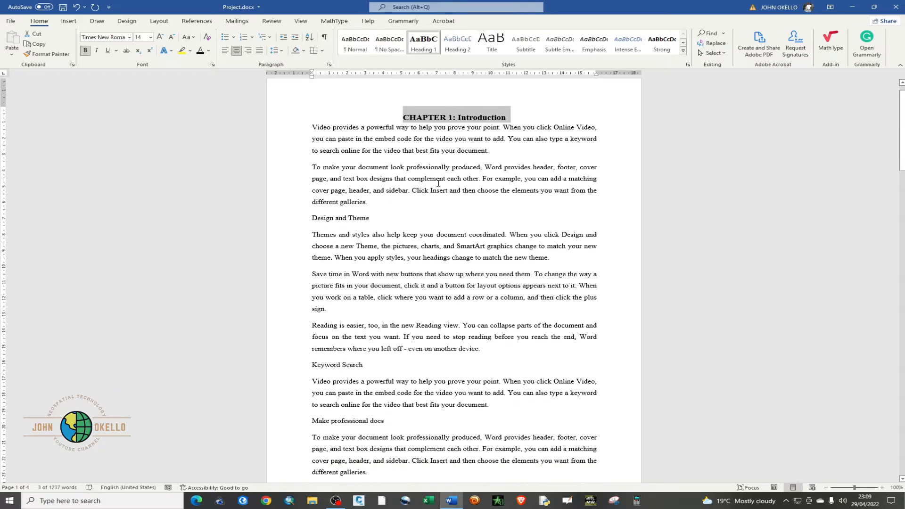
scroll(438, 184, up, 2)
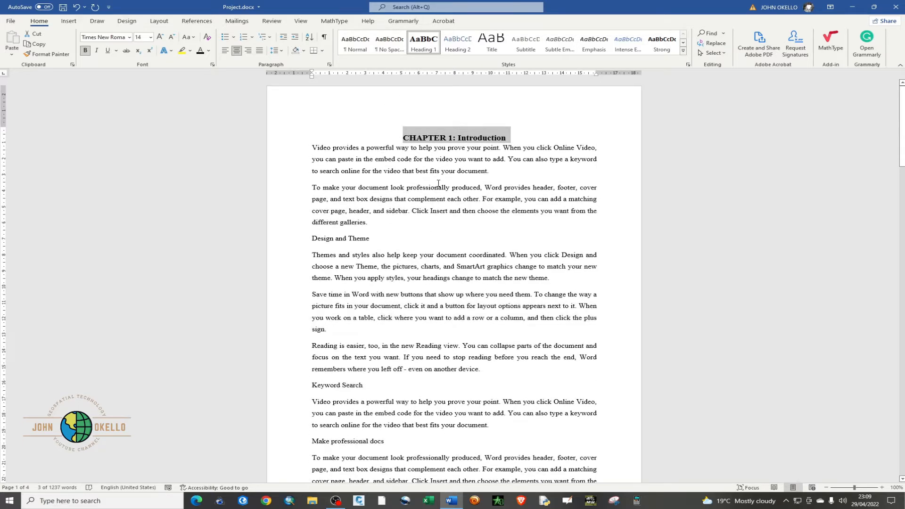
scroll(438, 183, down, 1)
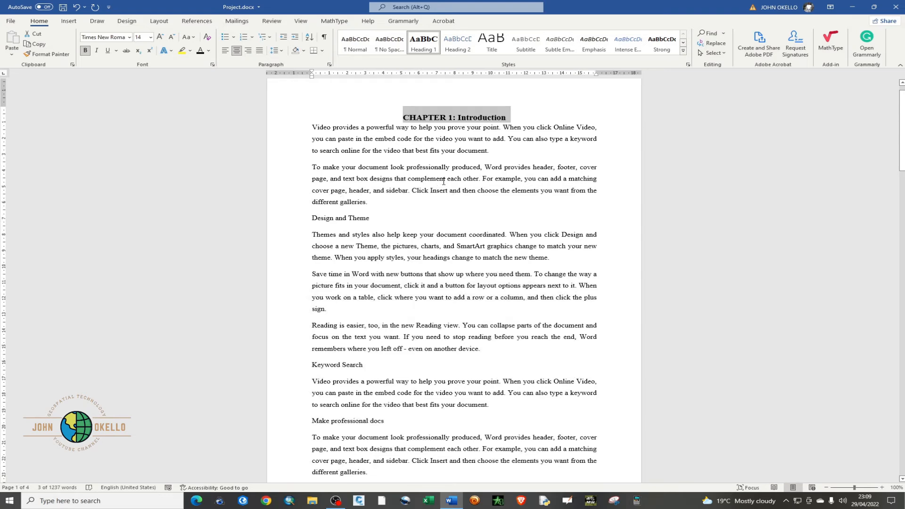
scroll(361, 318, down, 5)
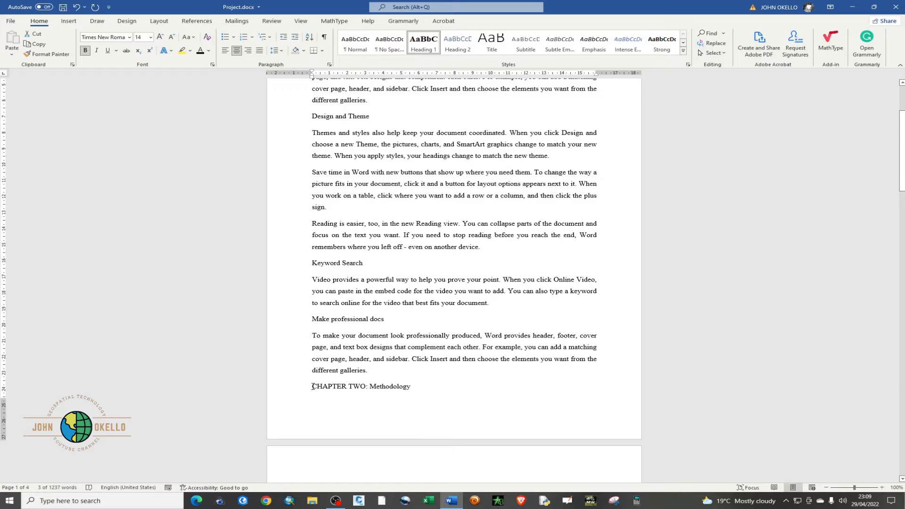
drag(311, 387, 411, 387)
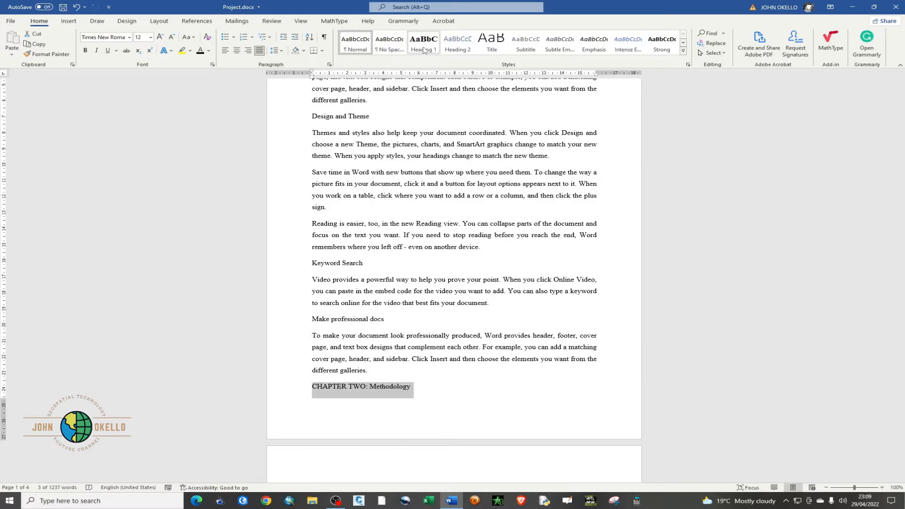
click(421, 44)
scroll(415, 179, down, 9)
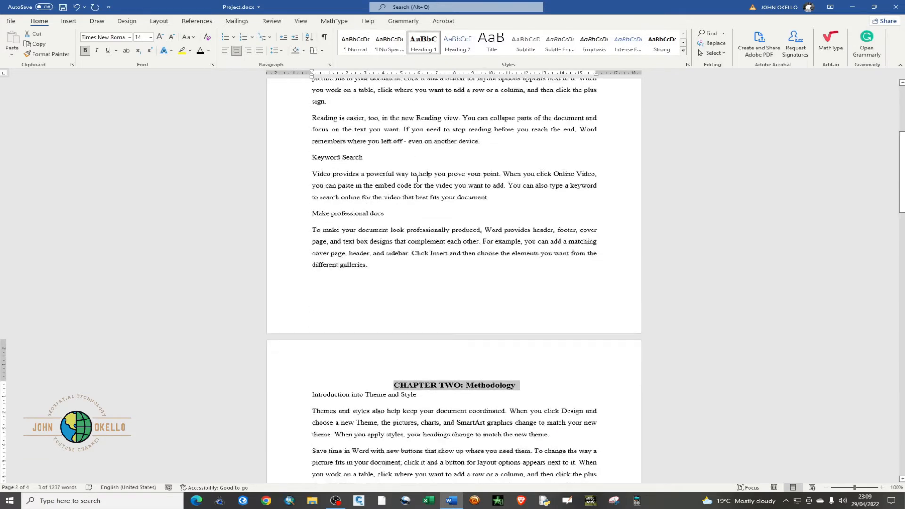
Apply the Heading 1 style to the "CHAPTER THREE: Conclusion" line
scroll(416, 178, down, 5)
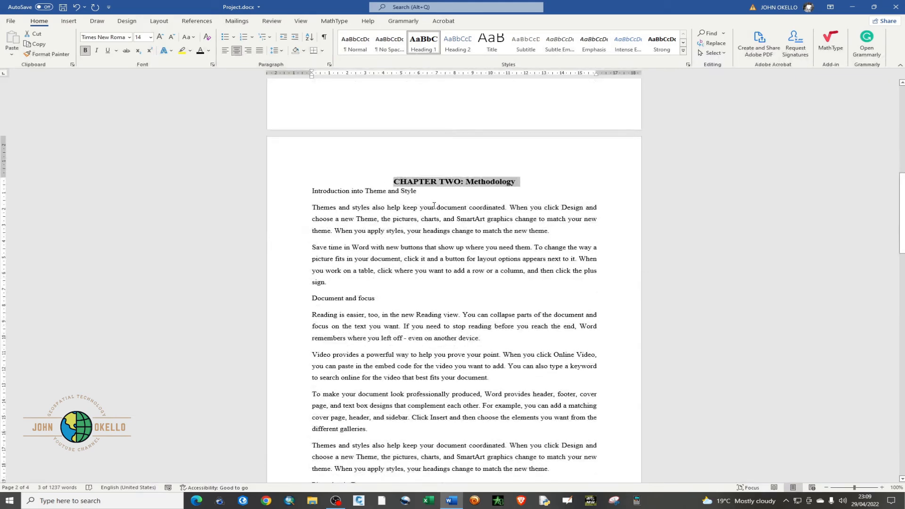
mouse_move(423, 188)
scroll(423, 201, down, 20)
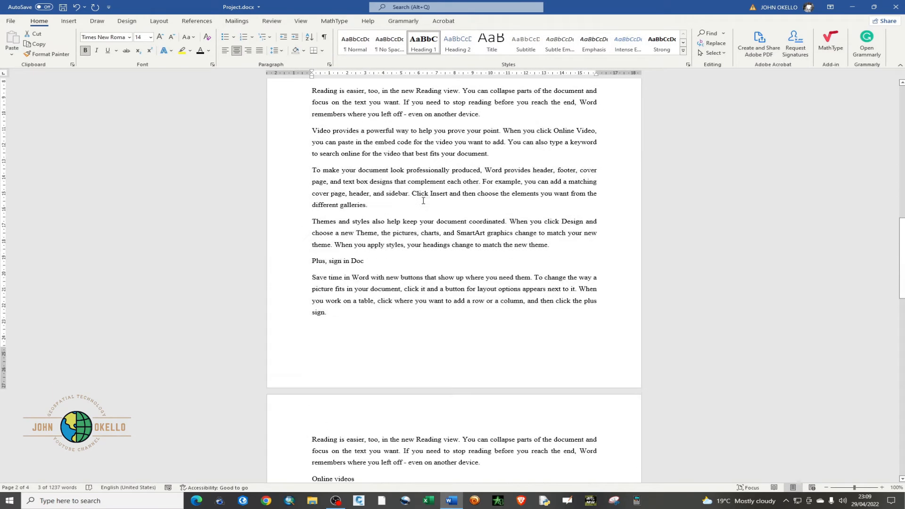
scroll(422, 201, down, 7)
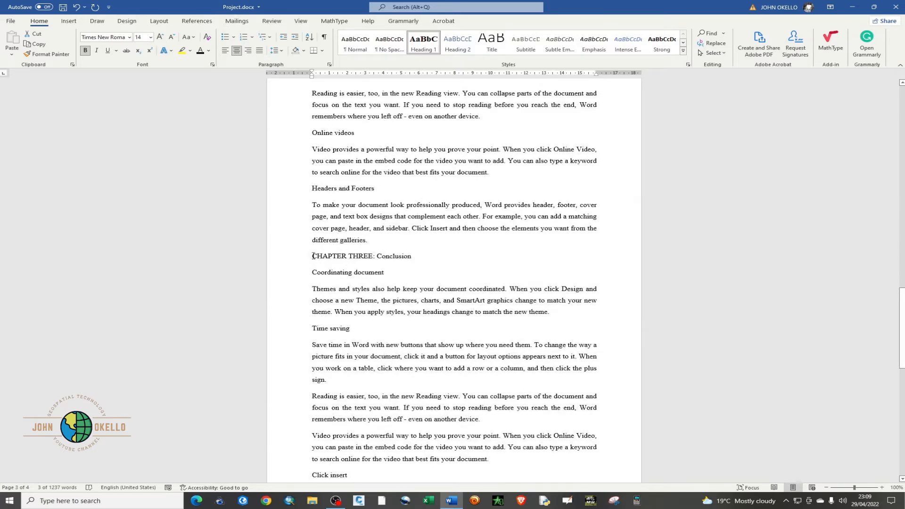
drag(312, 256, 414, 259)
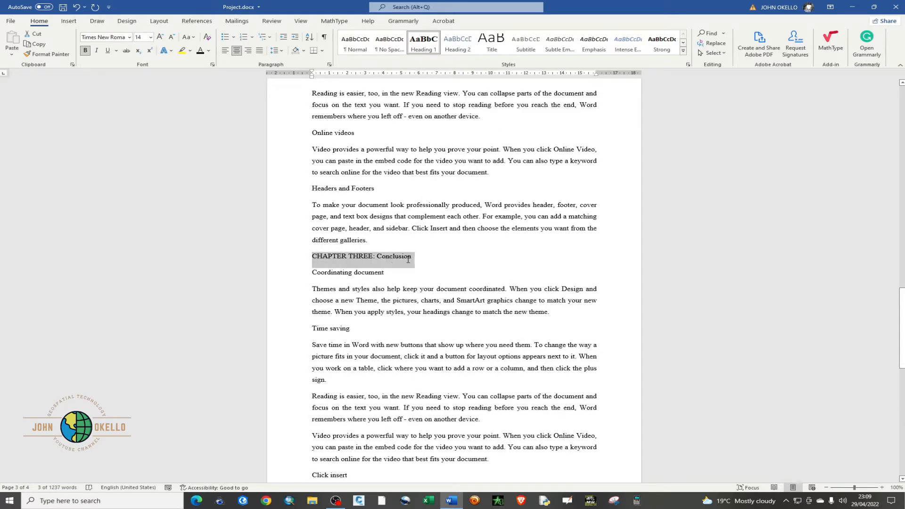
click(422, 44)
Apply the Heading 2 style to the "Design and Theme" subheading in Chapter 1
scroll(378, 243, down, 15)
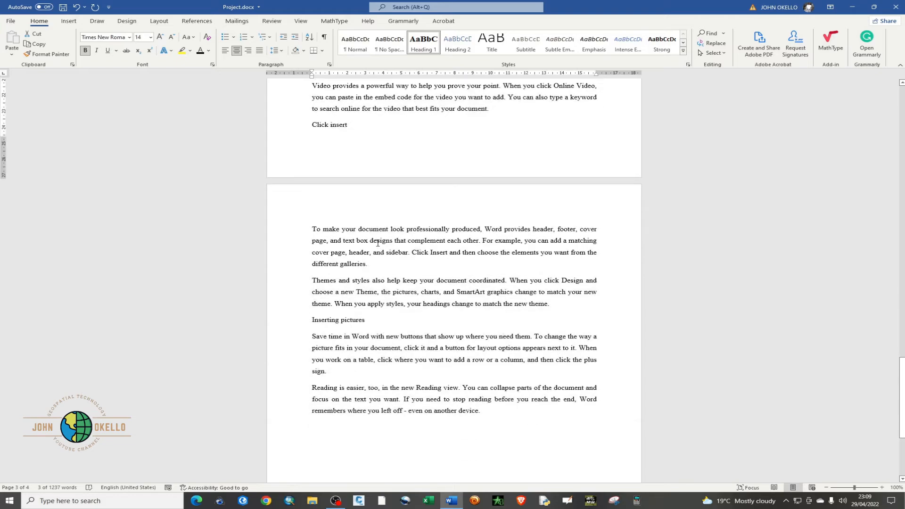
scroll(378, 243, down, 5)
scroll(378, 243, up, 15)
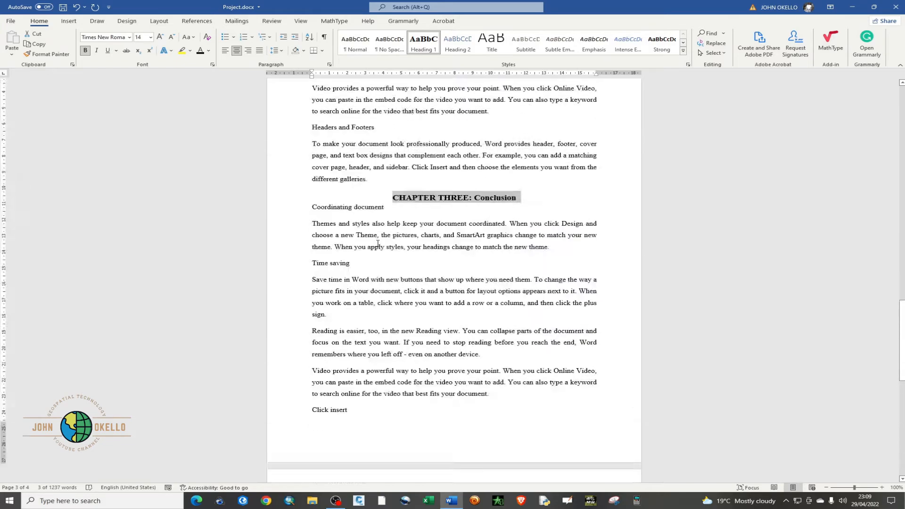
scroll(377, 243, up, 20)
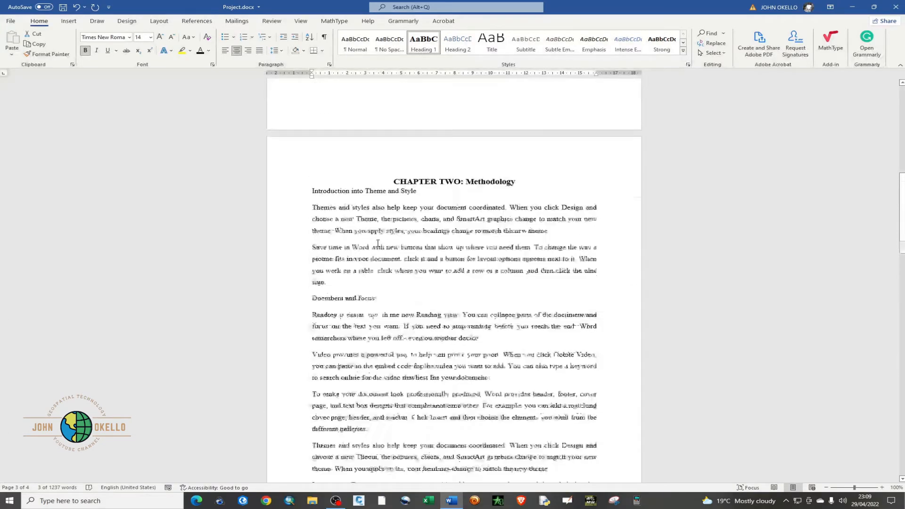
scroll(377, 243, up, 20)
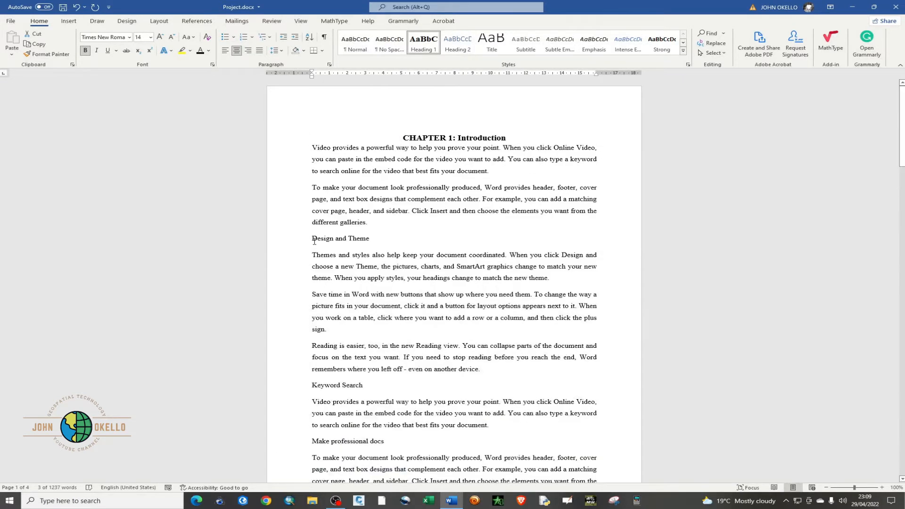
drag(313, 241, 373, 241)
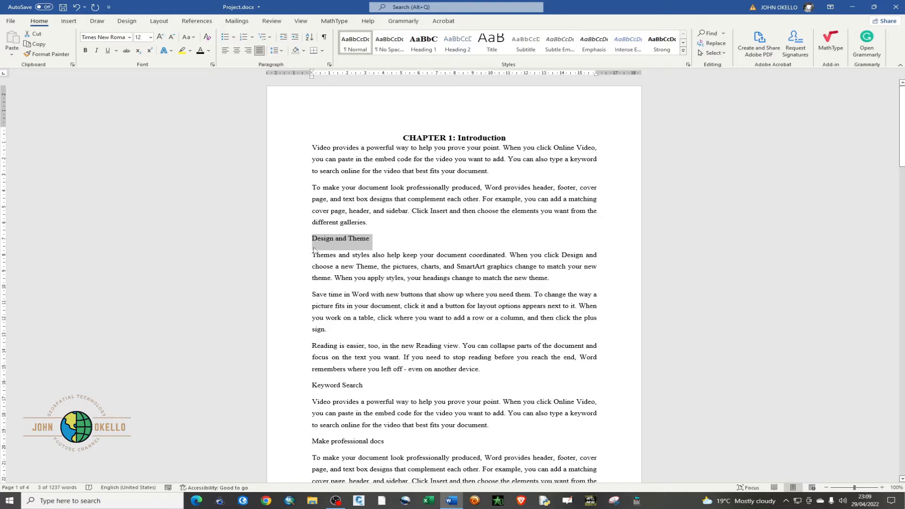
click(456, 45)
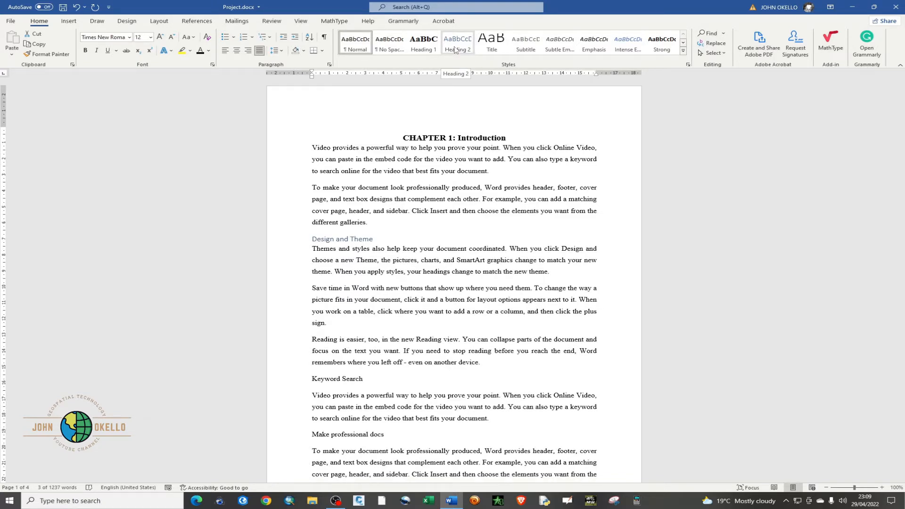
click(455, 45)
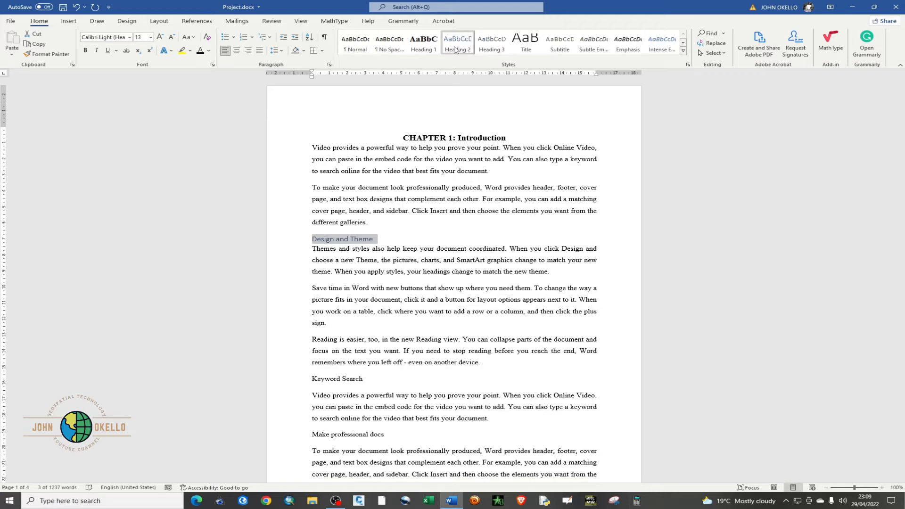
Modify the Heading 2 style to use Times New Roman, 12 pt, bold
right_click(455, 50)
click(480, 66)
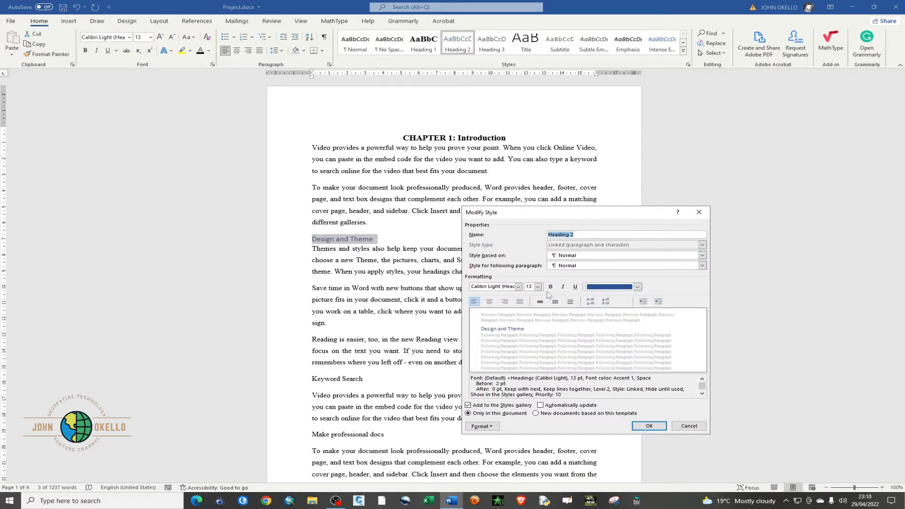
click(517, 287)
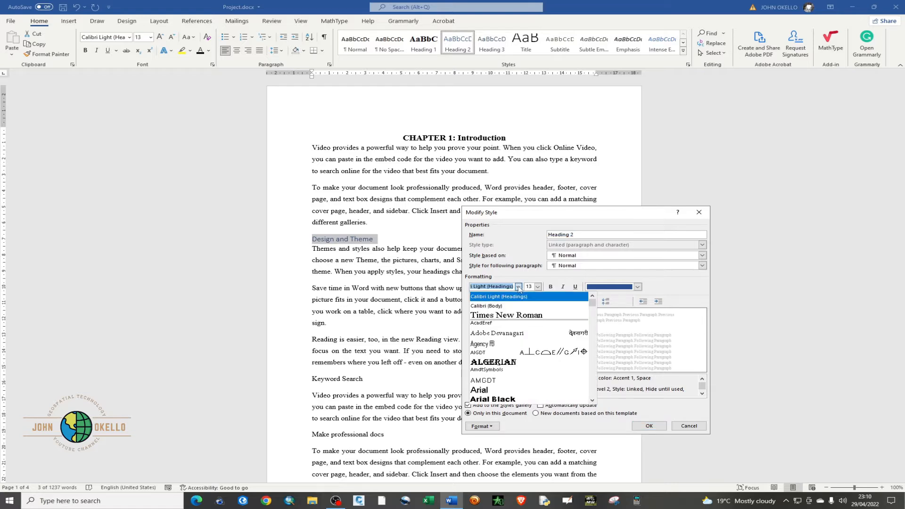
click(504, 314)
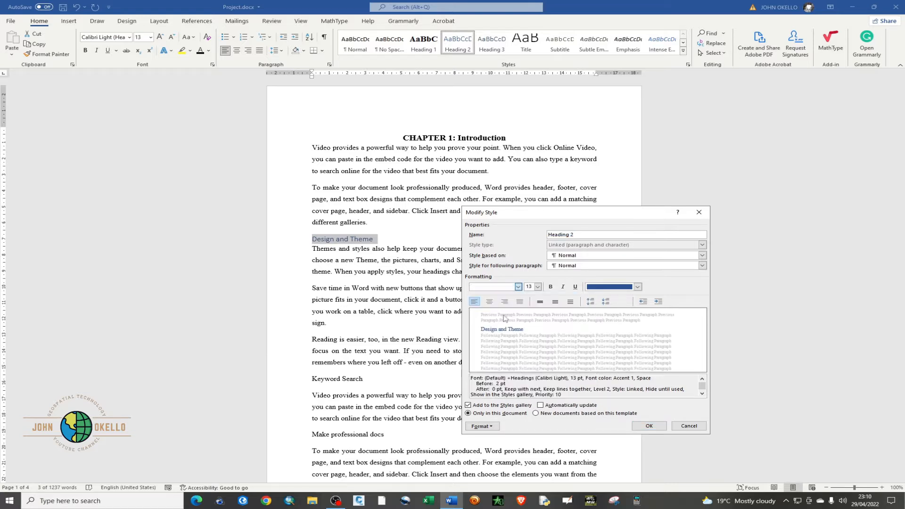
click(537, 287)
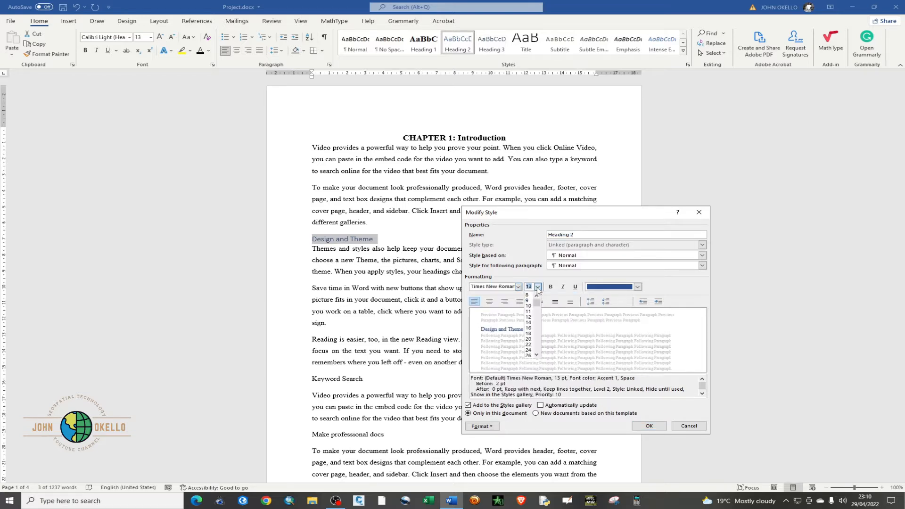
click(528, 317)
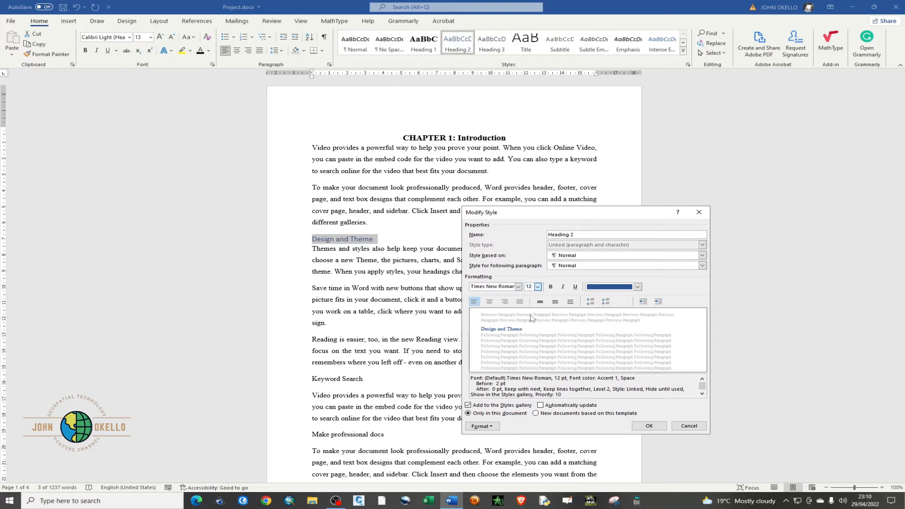
click(551, 288)
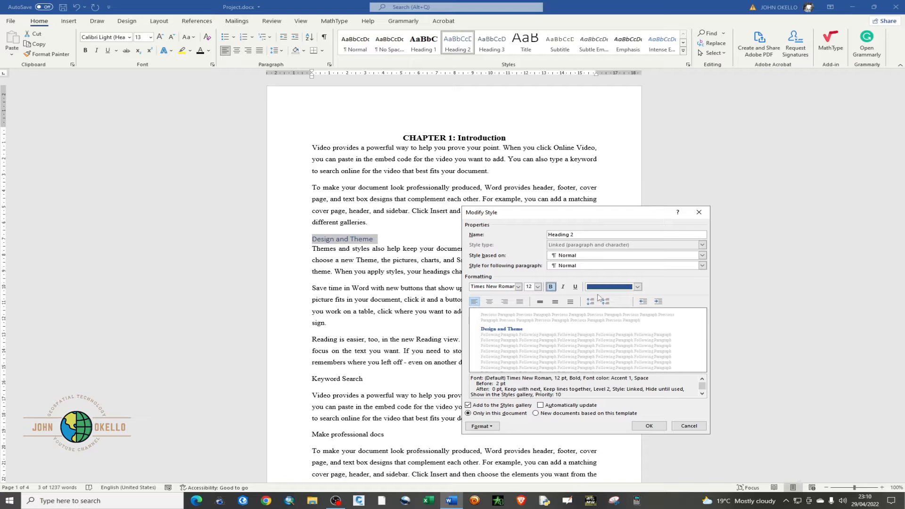
Give the Heading 2 style the black Text 1 font color, enable automatic updating, and save the style changes
click(637, 287)
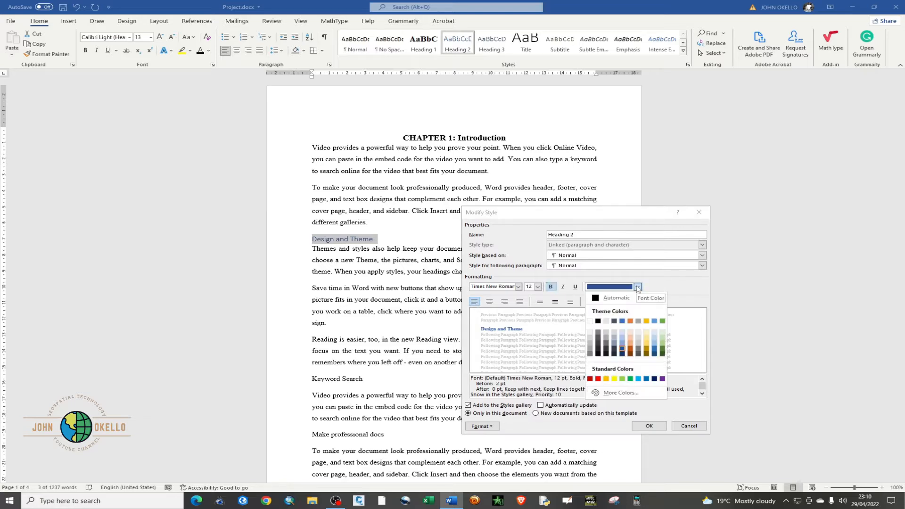
click(597, 321)
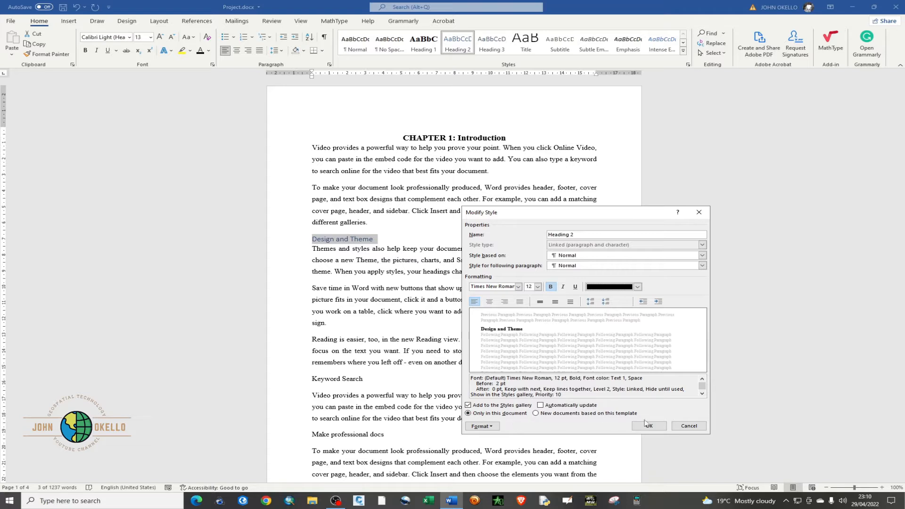
click(541, 406)
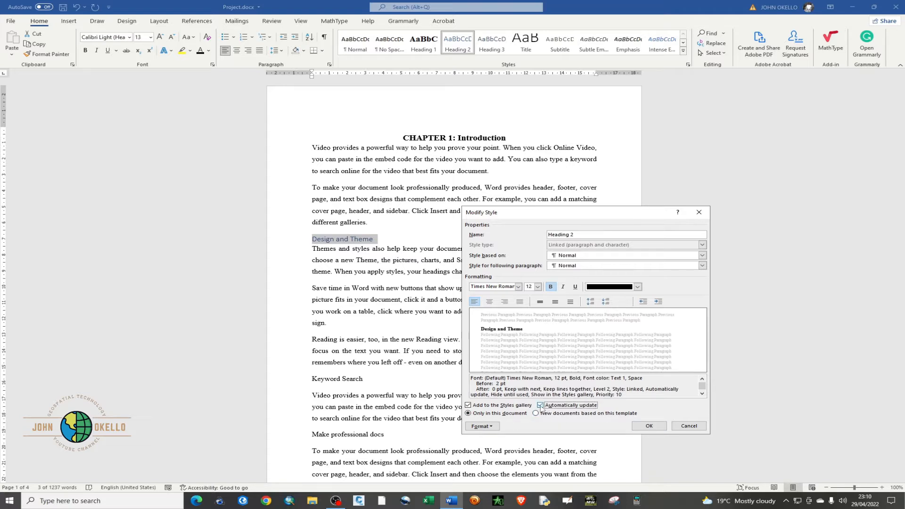
click(642, 427)
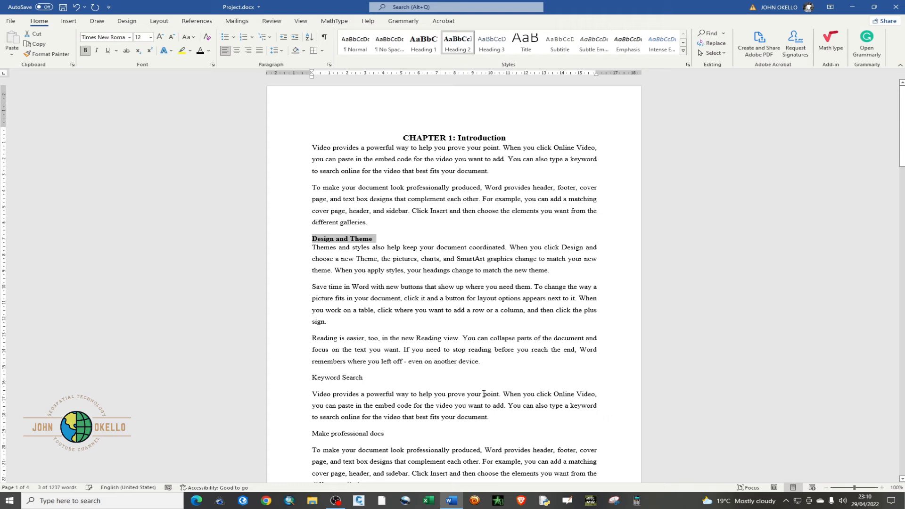
Apply the Heading 2 style to the "Make professional docs" subheading in Chapter 1
scroll(385, 329, down, 3)
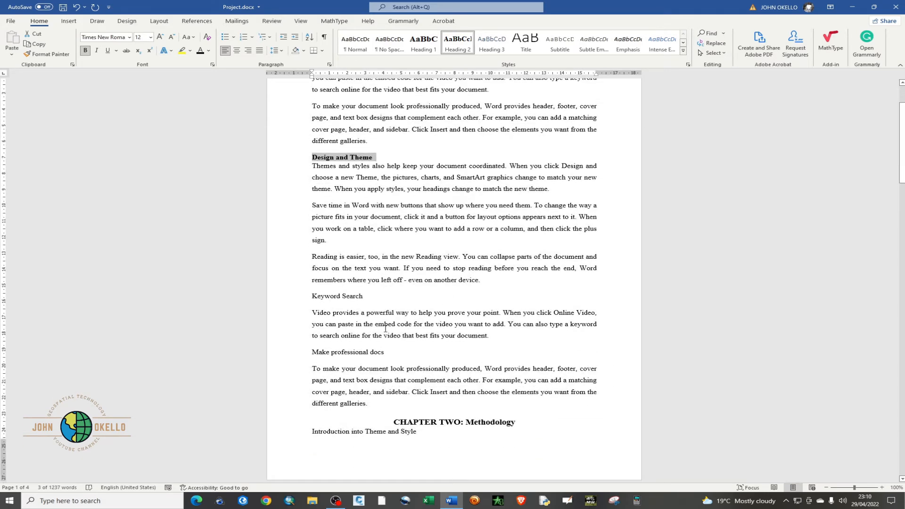
scroll(380, 325, down, 1)
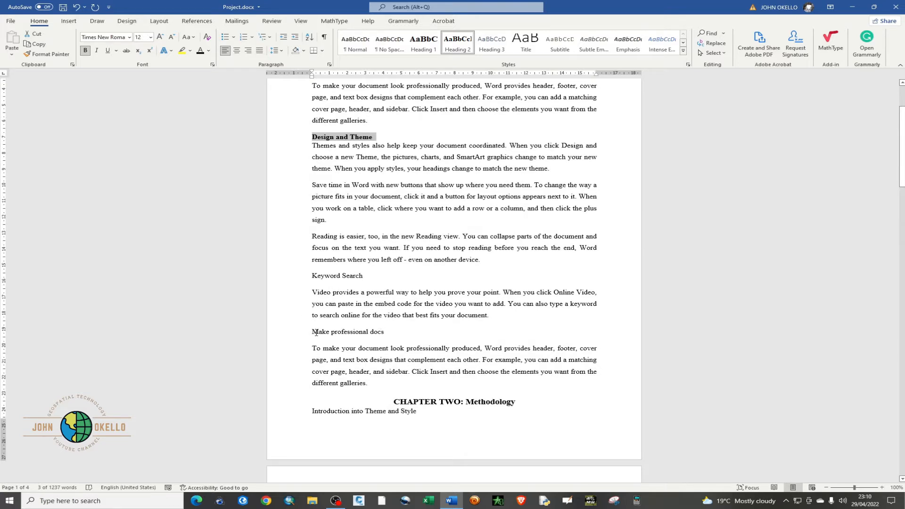
drag(315, 332, 386, 334)
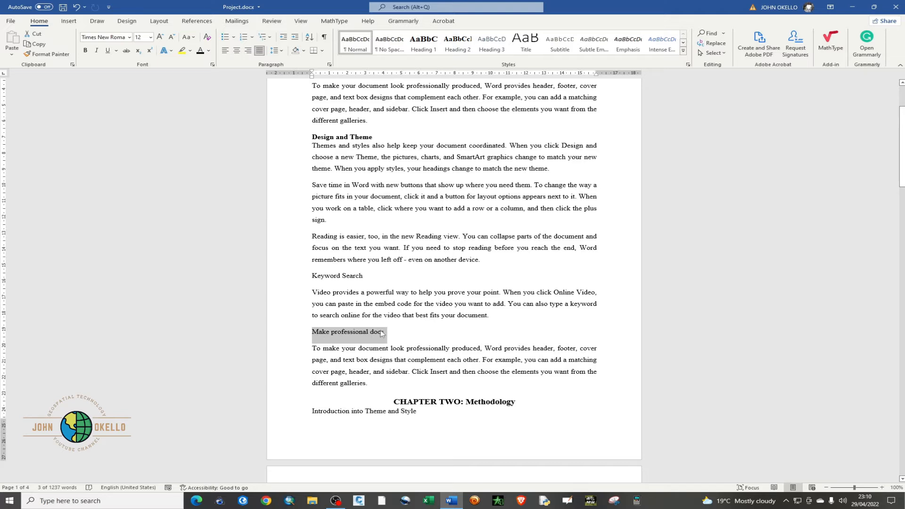
click(452, 44)
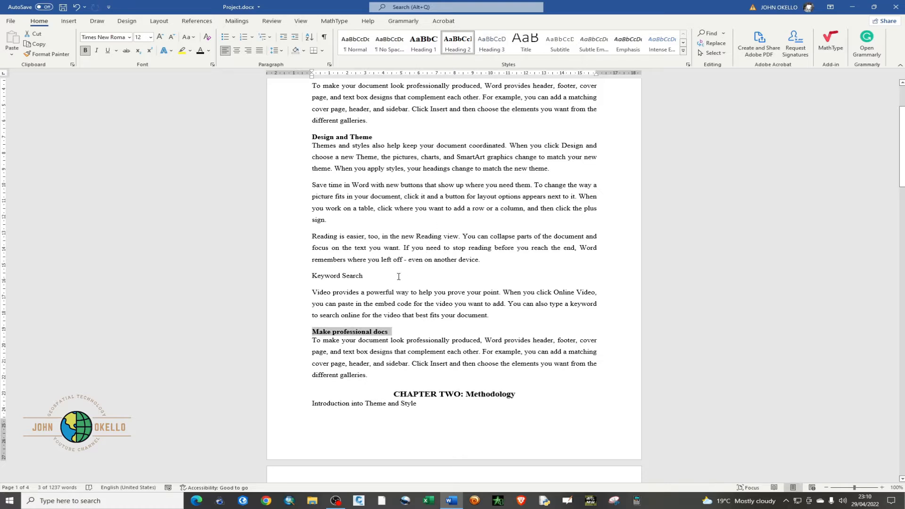
Apply the Heading 2 style to the "Introduction into Theme and Style" subheading under Chapter Two
scroll(408, 310, down, 3)
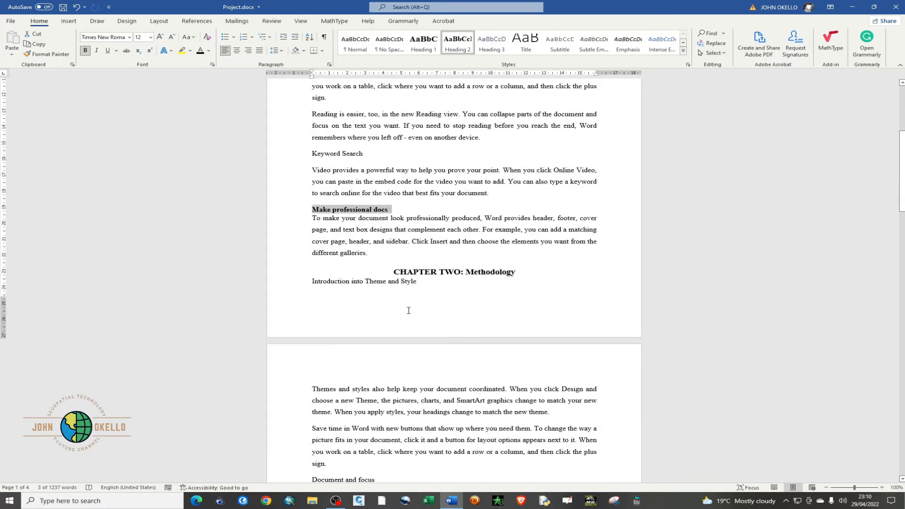
scroll(414, 292, down, 1)
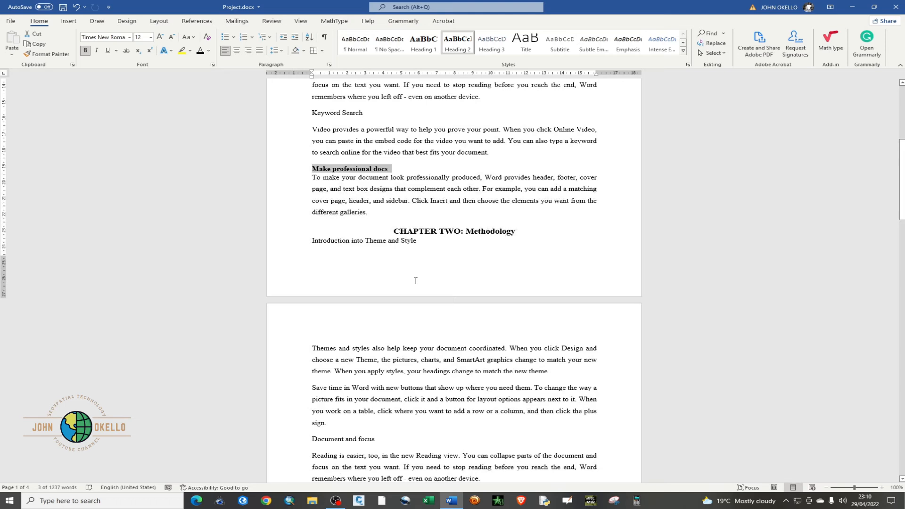
scroll(415, 281, down, 1)
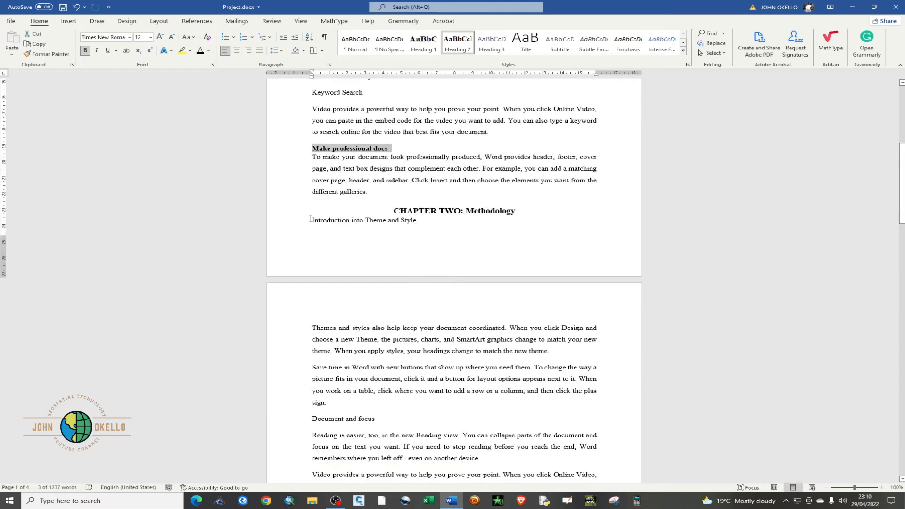
drag(311, 219, 424, 226)
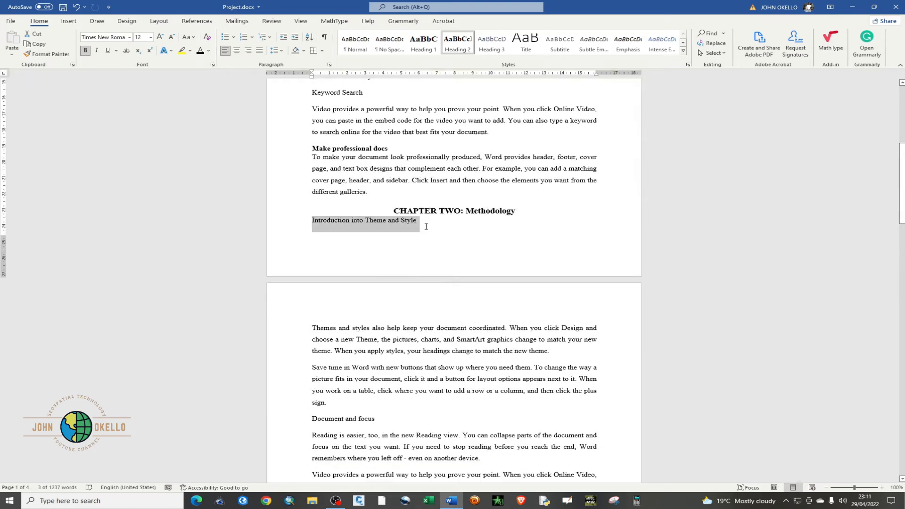
click(457, 47)
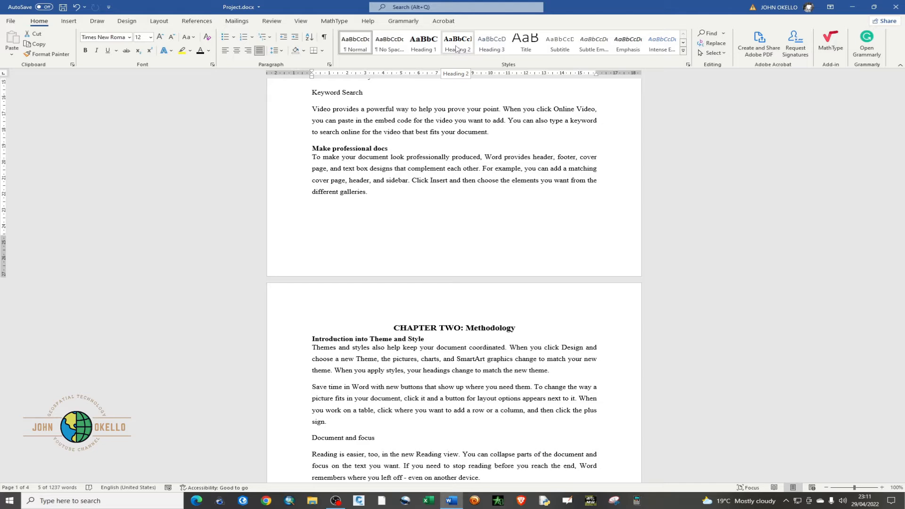
Apply the Heading 2 style to the "Plus, sign in Doc" subheading in Chapter Two
scroll(410, 241, down, 8)
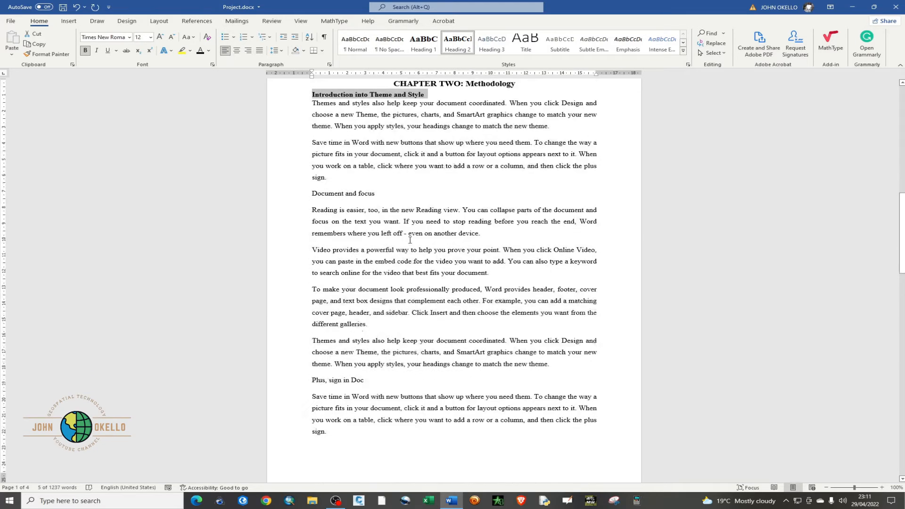
scroll(410, 241, down, 8)
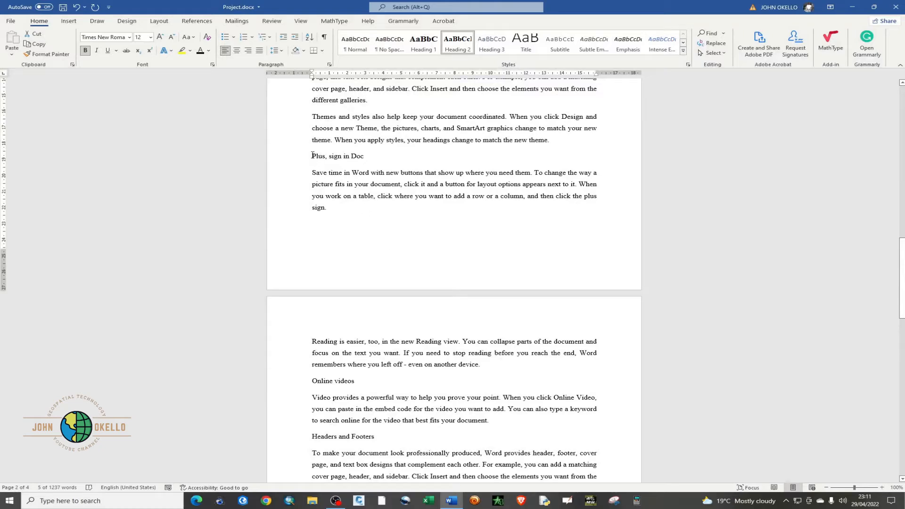
drag(312, 155, 371, 158)
click(458, 44)
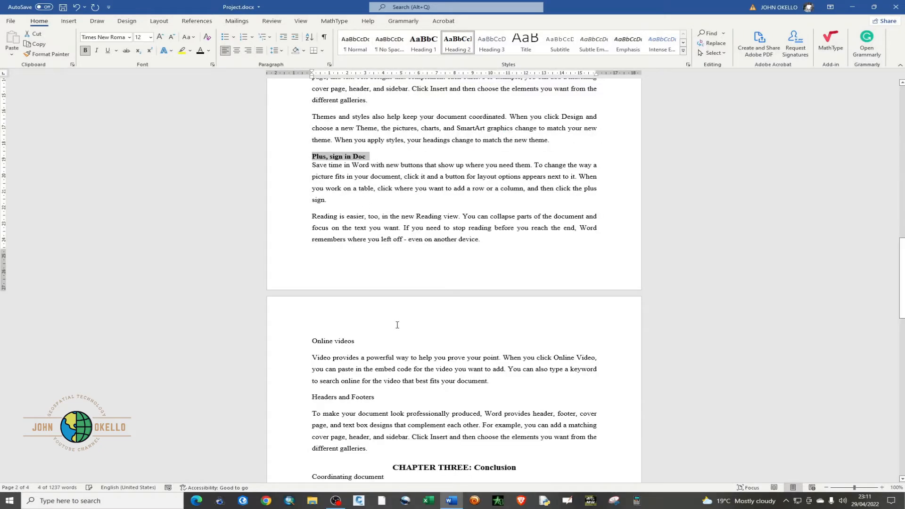
scroll(398, 325, down, 6)
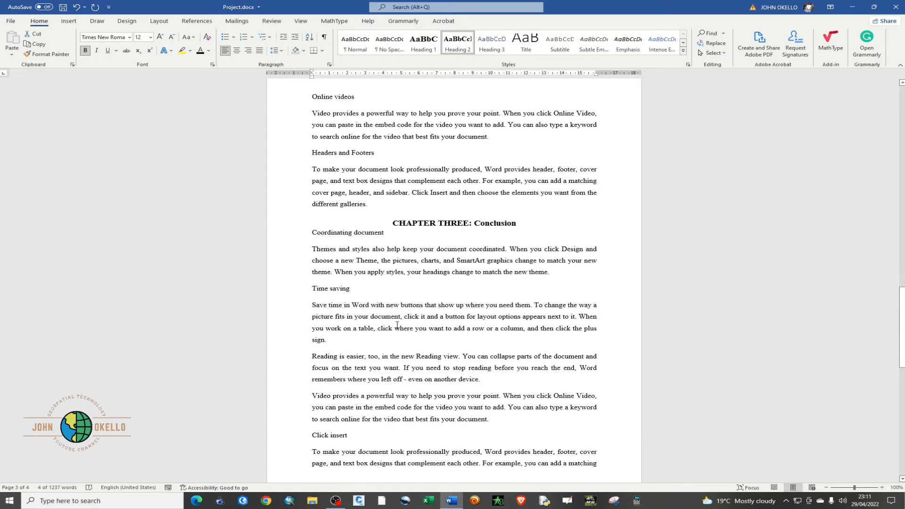
scroll(397, 324, down, 5)
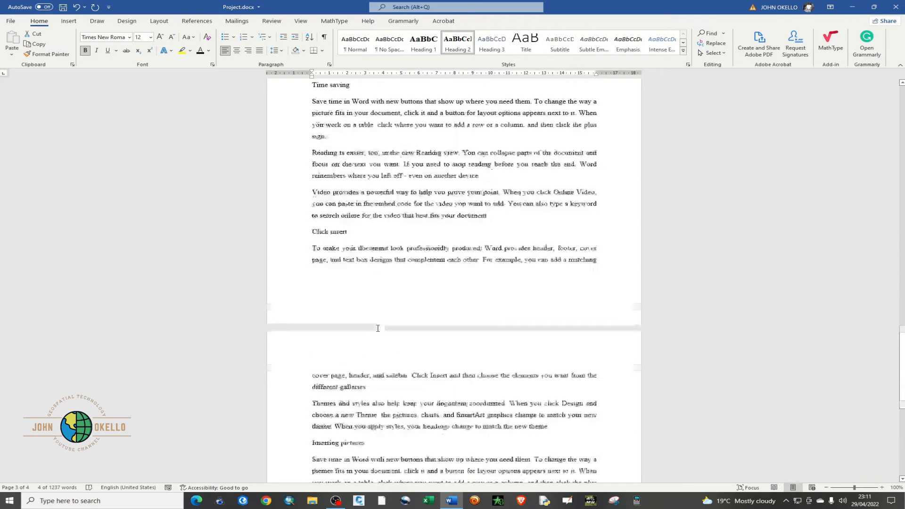
Apply the Heading 2 style to the "Coordinating document" subheading under Chapter Three
scroll(378, 326, up, 4)
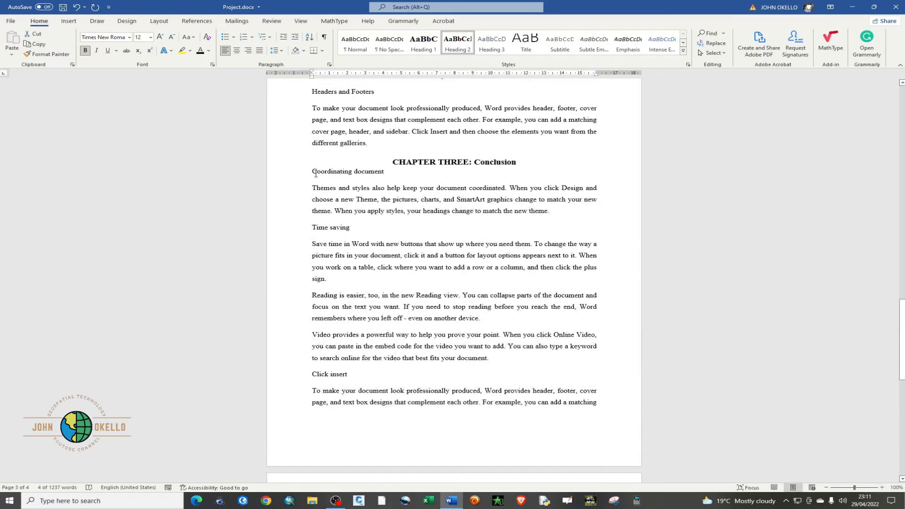
drag(314, 171, 387, 174)
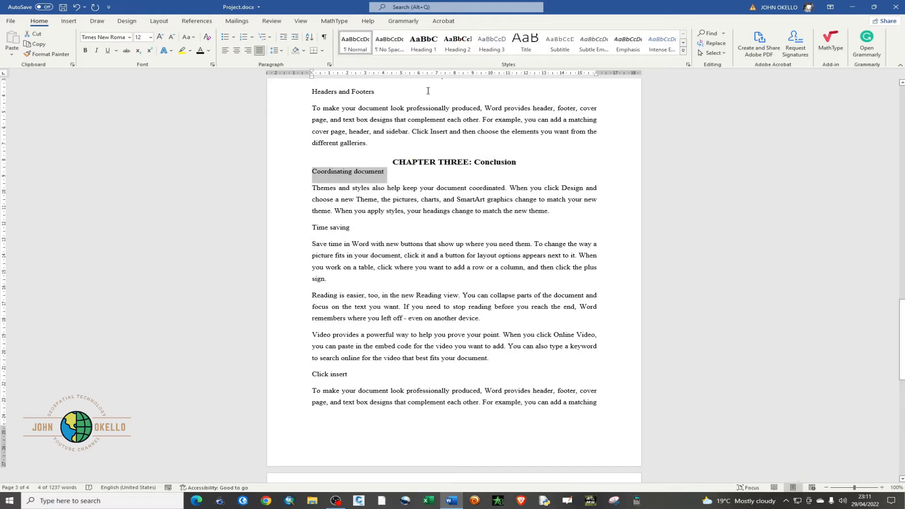
click(451, 48)
Apply the Heading 2 style to the "Click insert" subheading in Chapter Three
scroll(374, 264, down, 6)
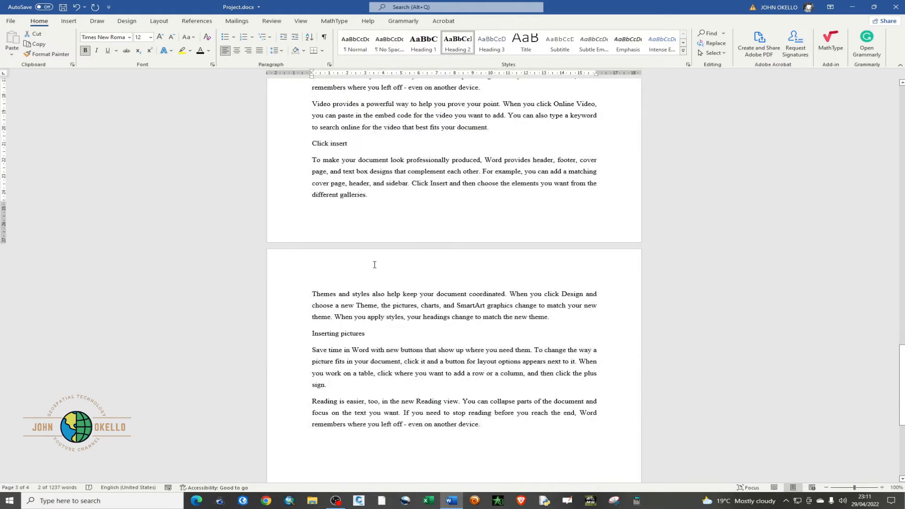
scroll(357, 304, up, 4)
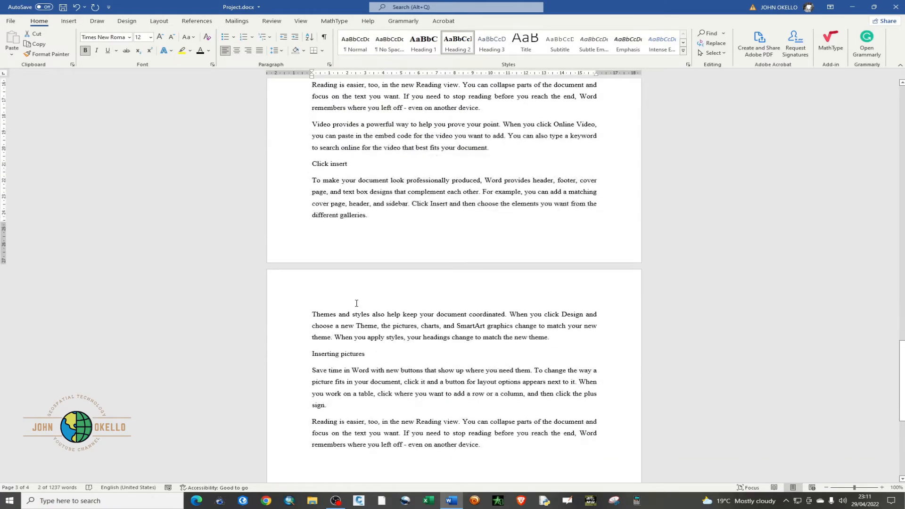
scroll(356, 304, down, 3)
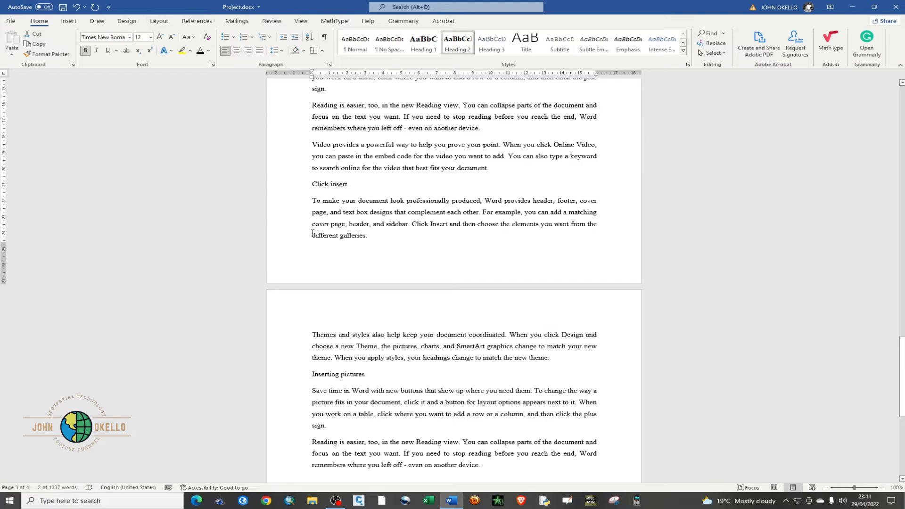
drag(312, 184, 350, 186)
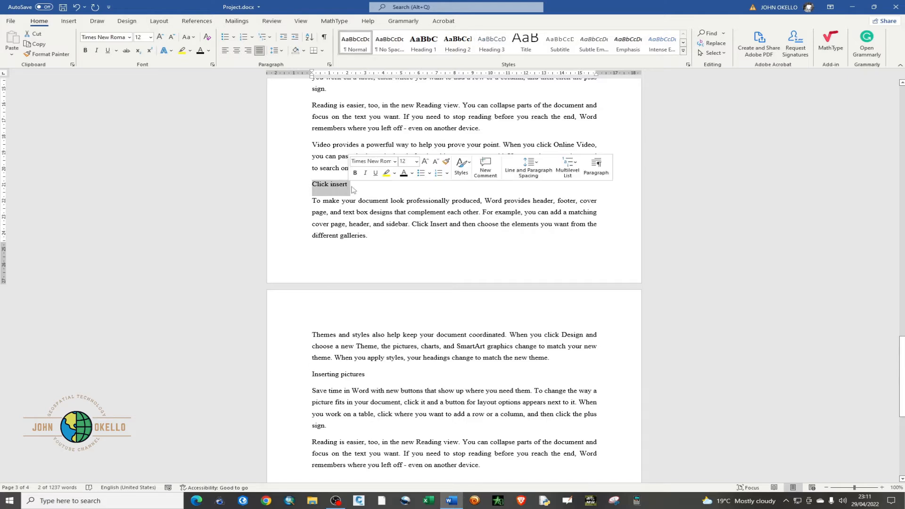
click(456, 46)
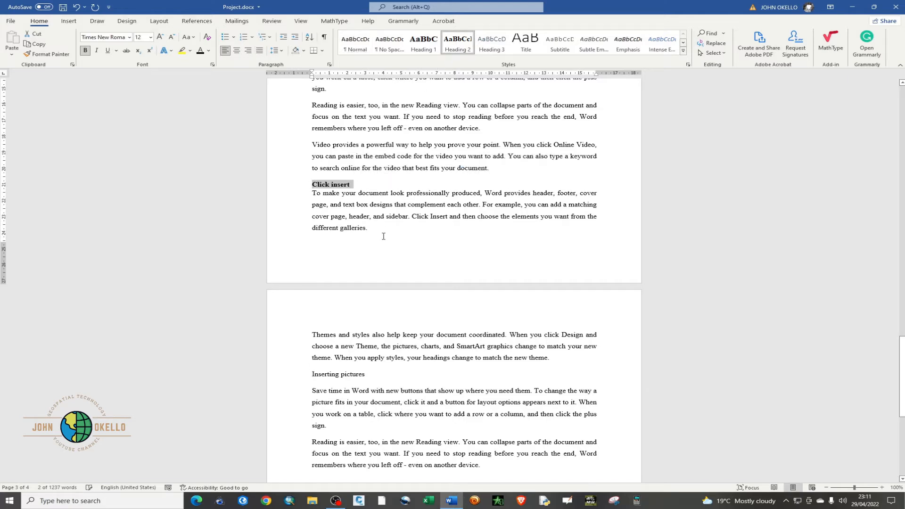
click(416, 201)
Apply the Heading 3 style to the "Keyword Search" subheading in Chapter 1
scroll(416, 210, up, 13)
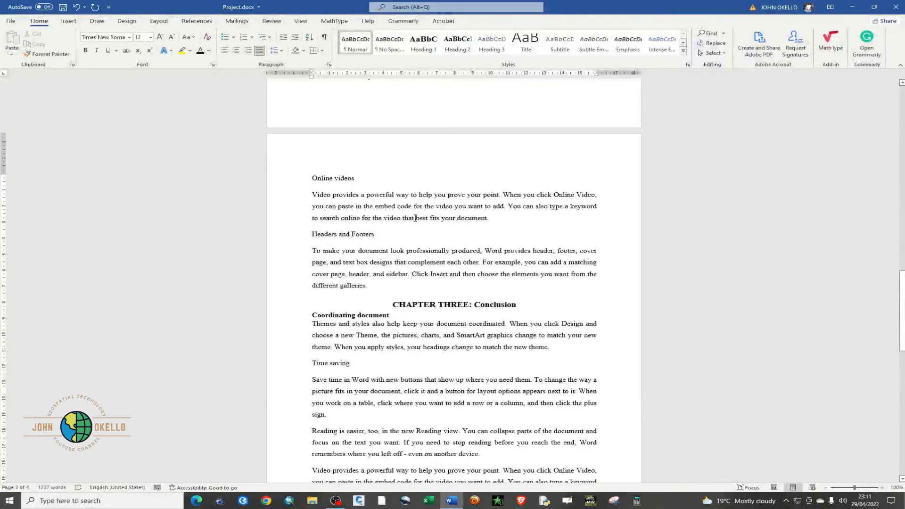
scroll(415, 219, up, 15)
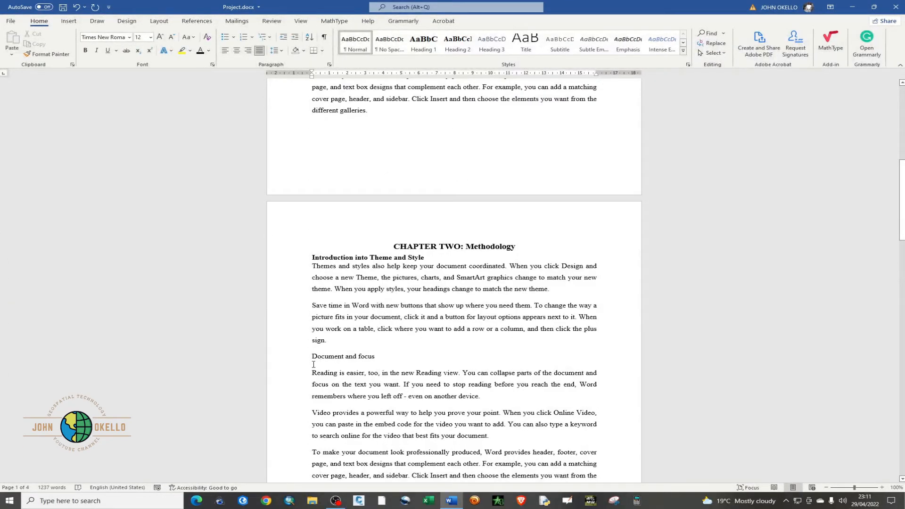
scroll(313, 369, up, 13)
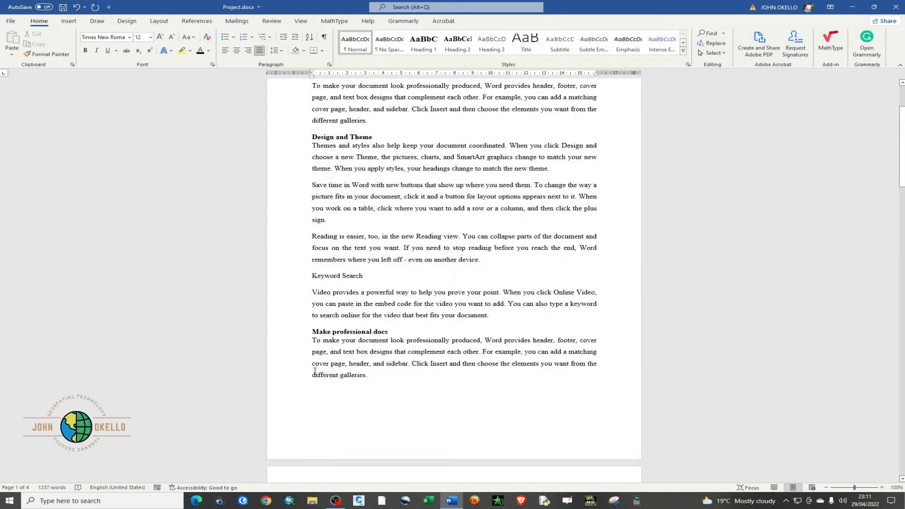
scroll(333, 337, down, 3)
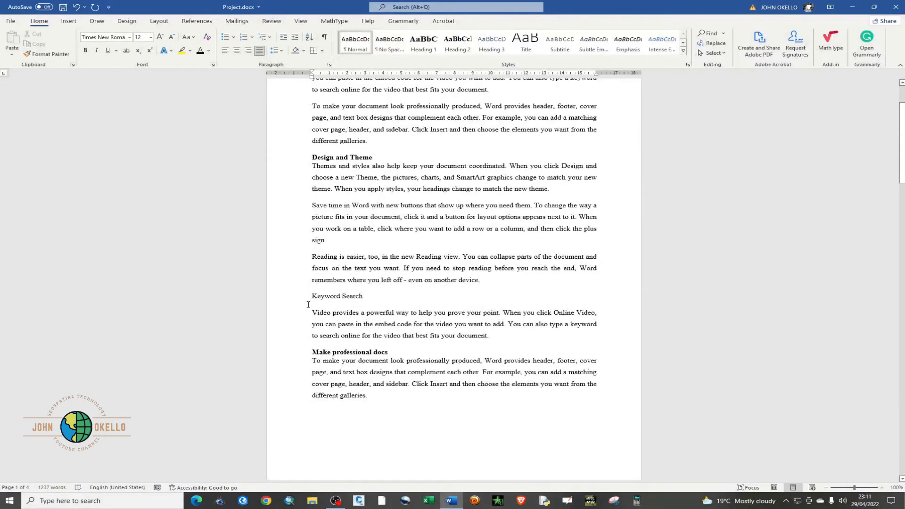
scroll(314, 293, up, 3)
scroll(313, 294, down, 5)
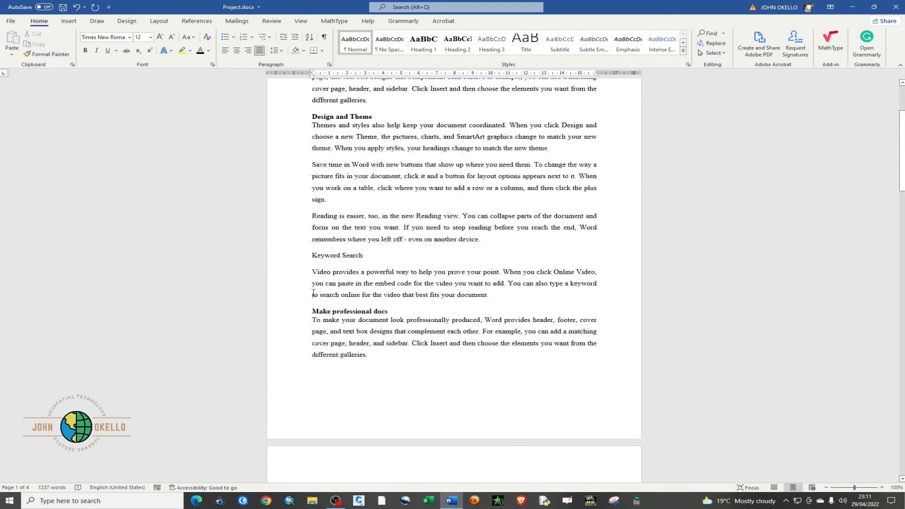
drag(312, 255, 366, 257)
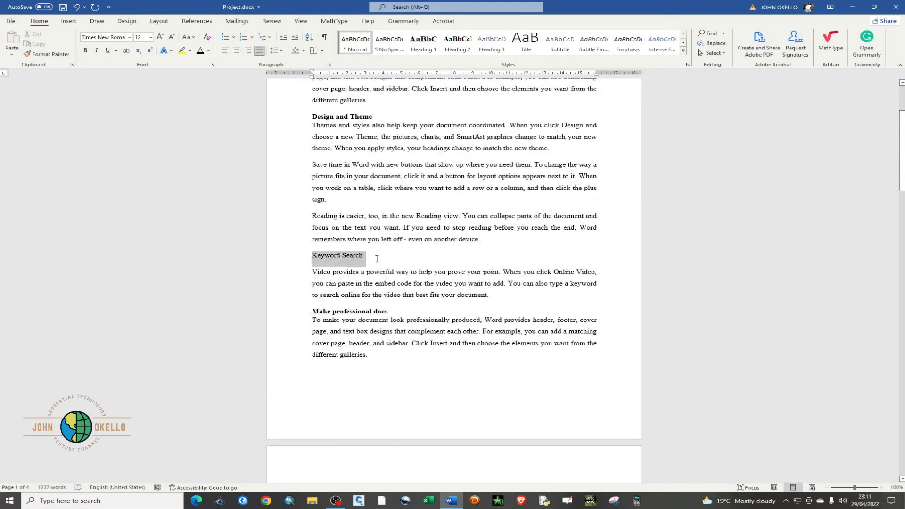
click(489, 44)
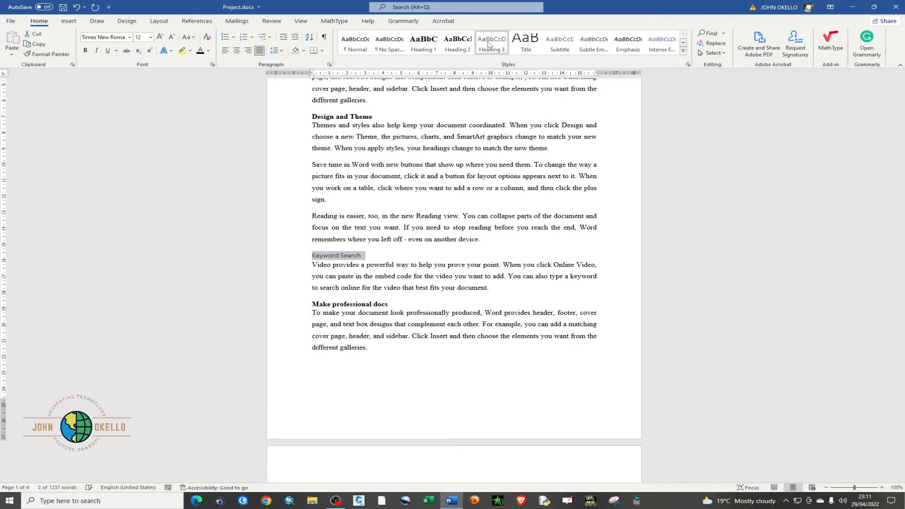
Open the Heading 3 style for modification and set its font to Times New Roman
right_click(489, 44)
click(518, 59)
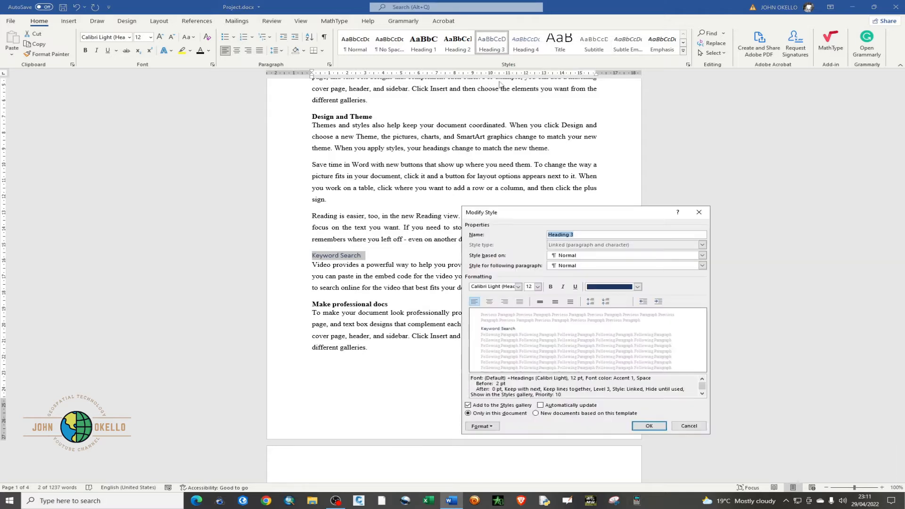
click(518, 286)
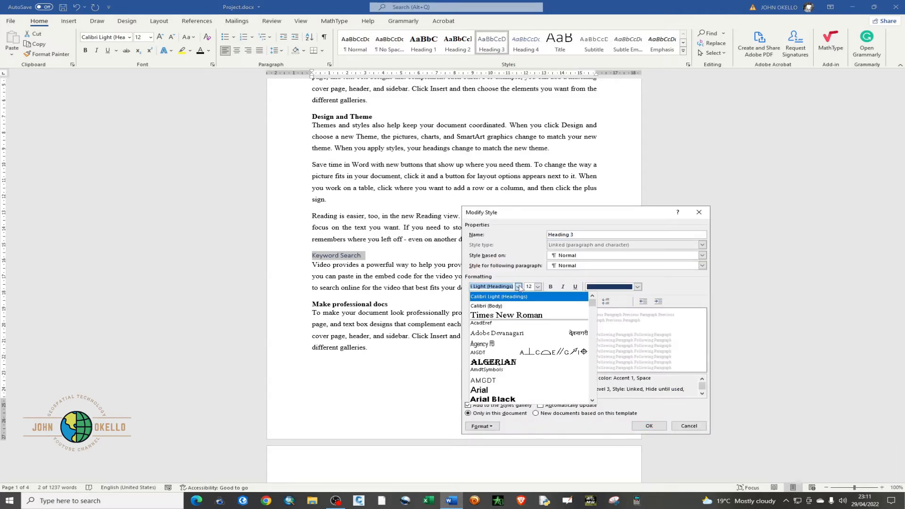
click(516, 317)
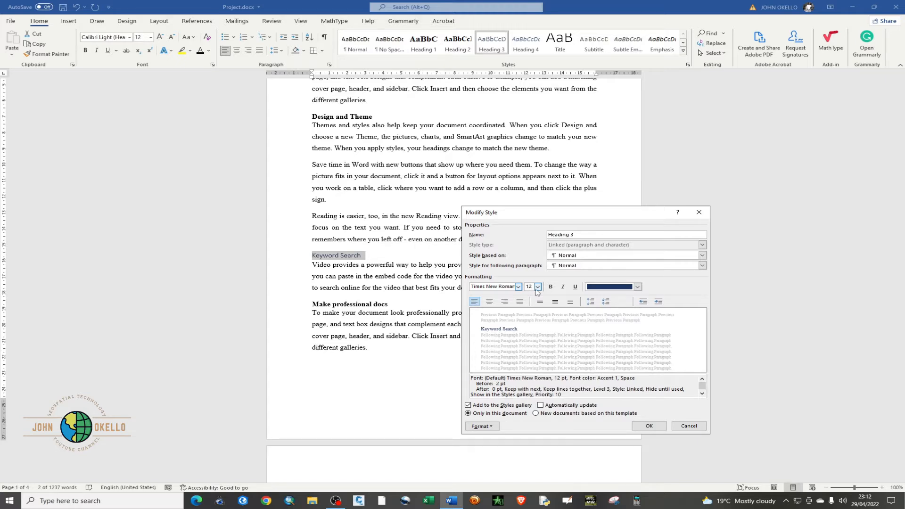
Give the Heading 3 style the black Text 1 font color, enable automatic updating, and save the style changes
click(637, 287)
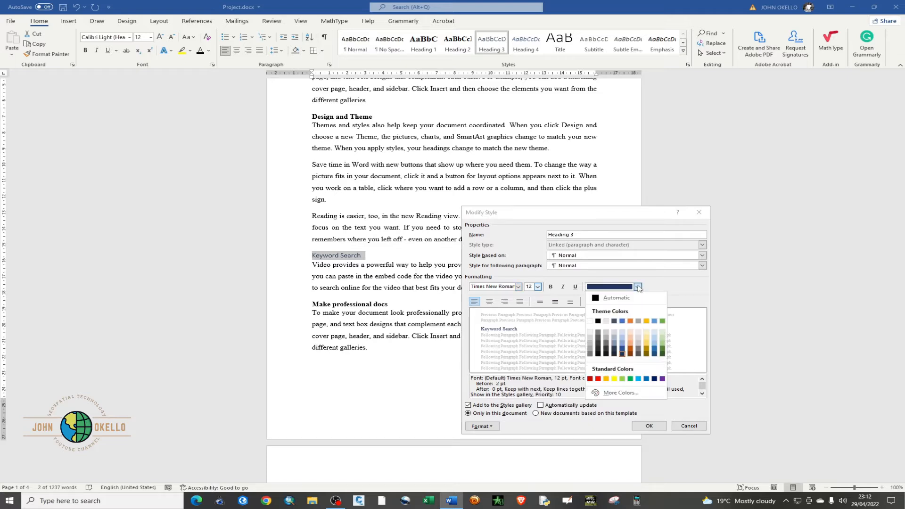
click(598, 322)
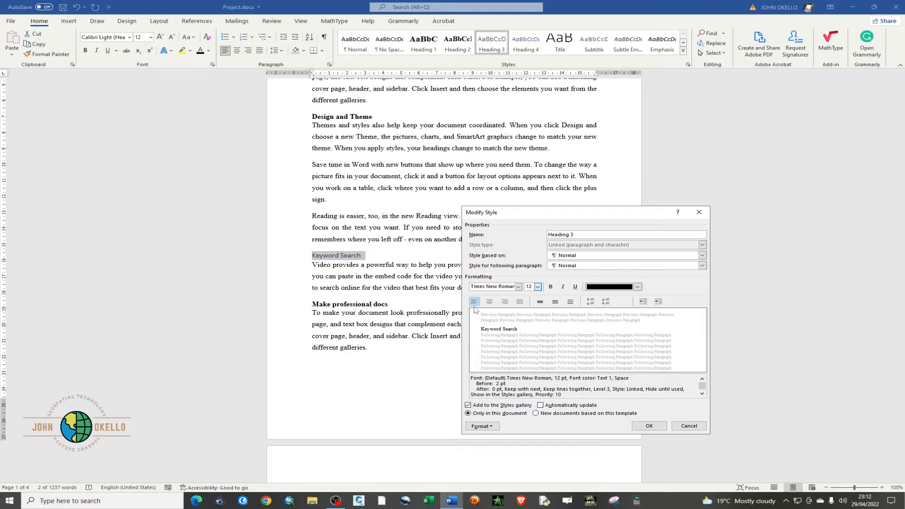
click(541, 405)
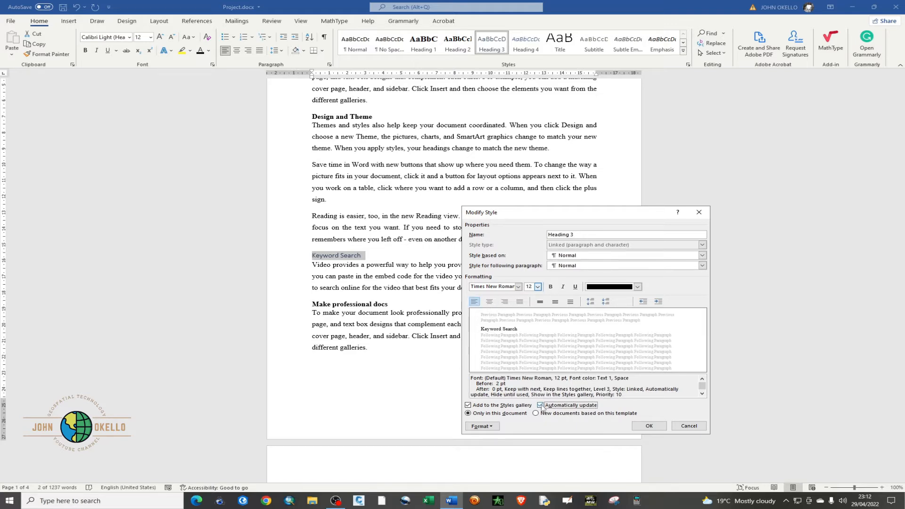
click(649, 426)
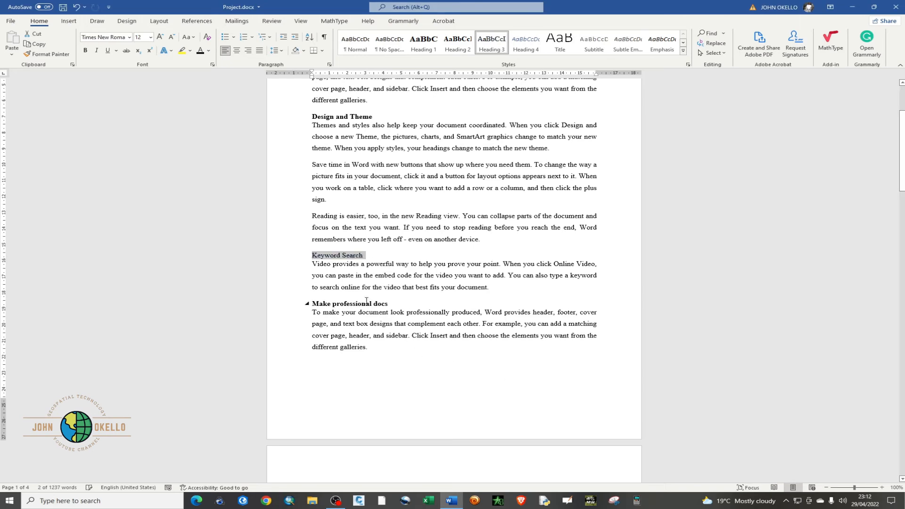
Apply the Heading 3 style to the "Document and focus" subheading in Chapter Two
scroll(366, 301, down, 1)
scroll(367, 297, up, 5)
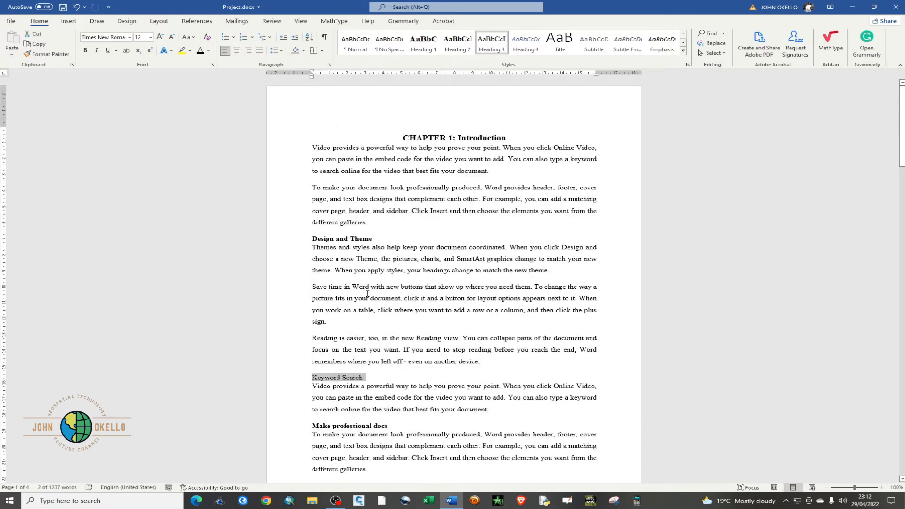
scroll(368, 294, down, 3)
click(377, 293)
scroll(377, 293, down, 5)
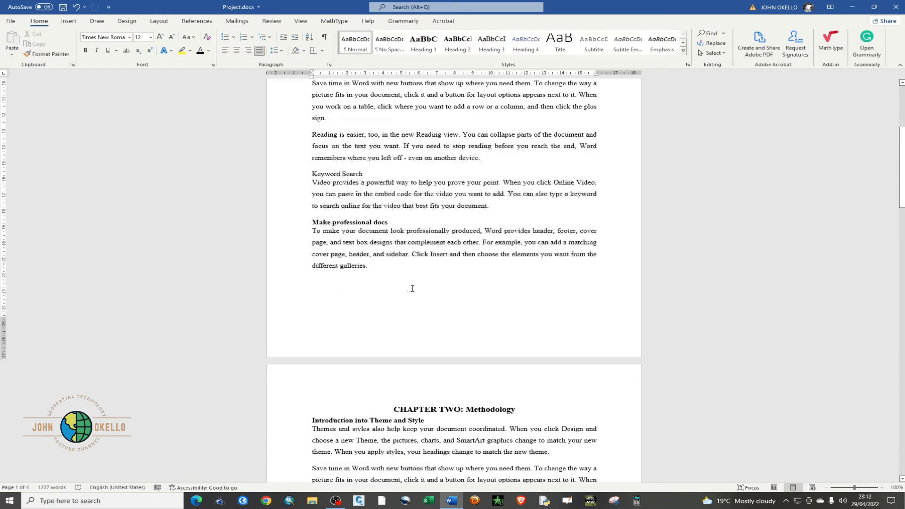
scroll(413, 288, down, 2)
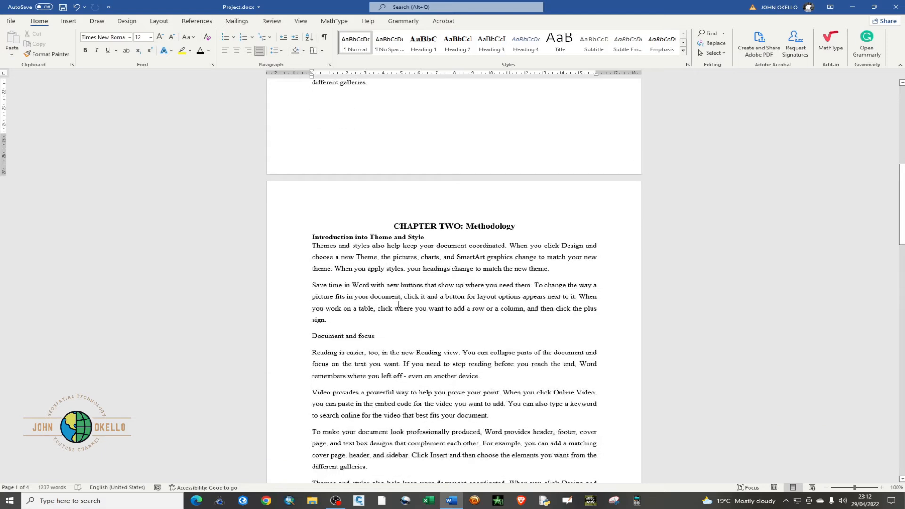
drag(312, 336, 378, 336)
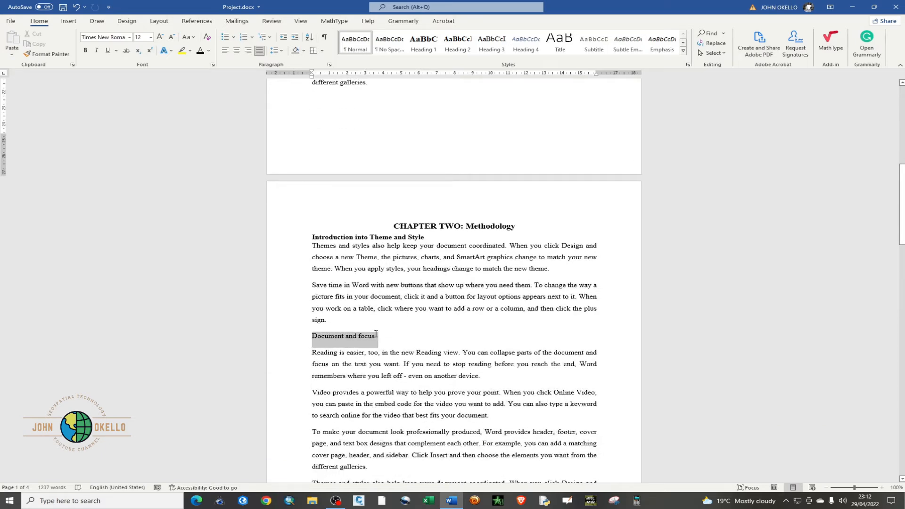
click(490, 42)
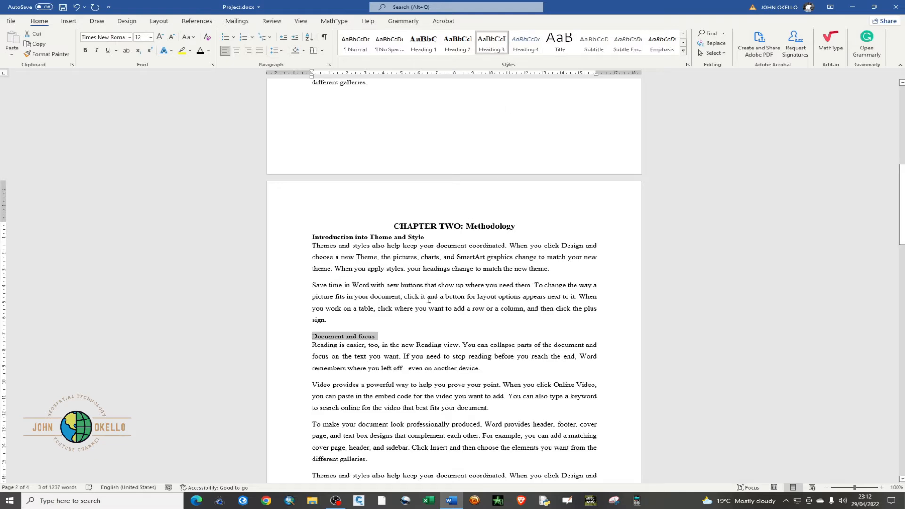
Modify the Heading 3 style to use italic text and check the restyled subheadings in the document
scroll(429, 299, down, 1)
scroll(429, 298, down, 5)
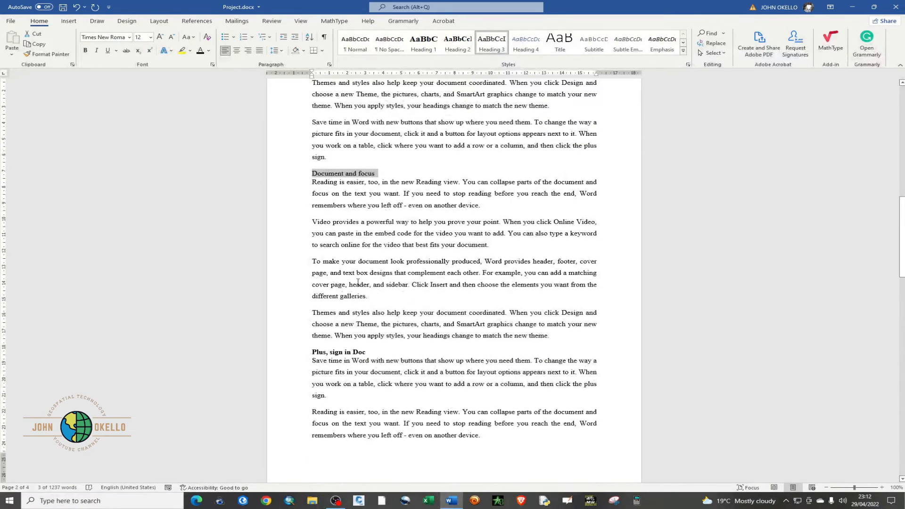
scroll(326, 297, down, 3)
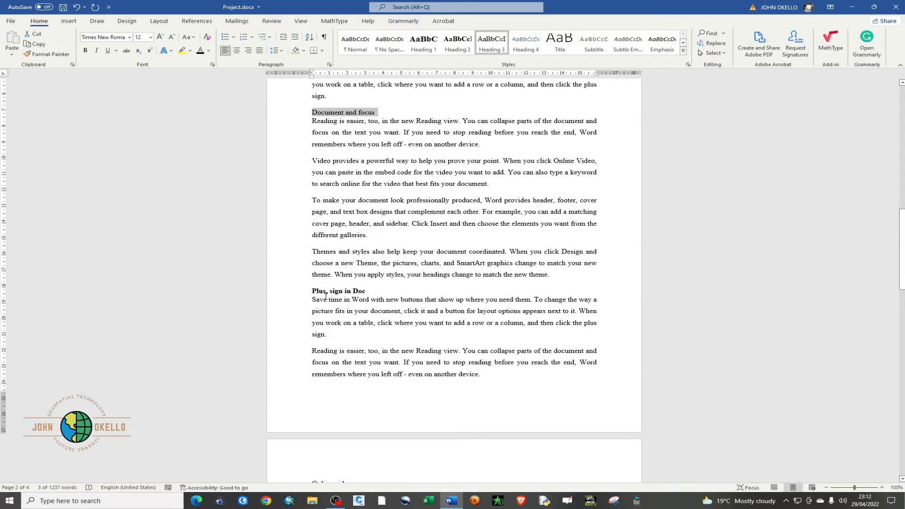
scroll(325, 297, down, 3)
scroll(325, 295, up, 15)
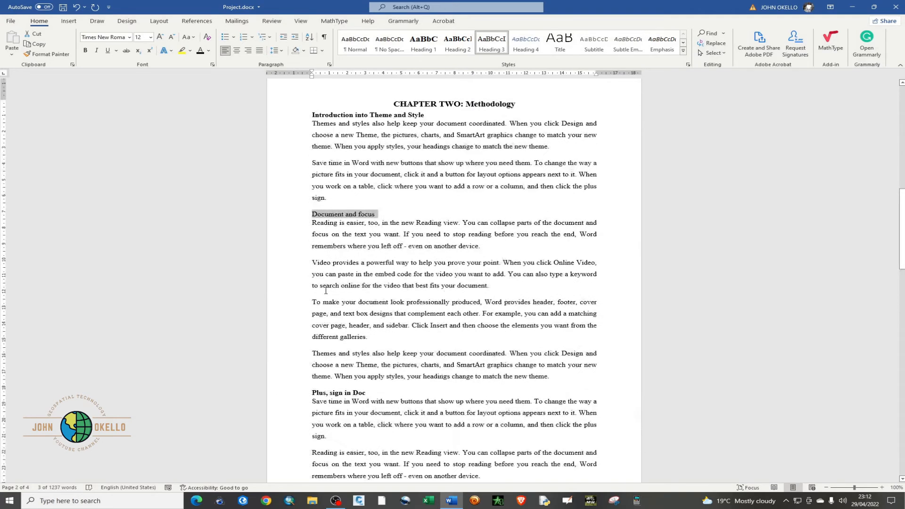
scroll(325, 290, up, 3)
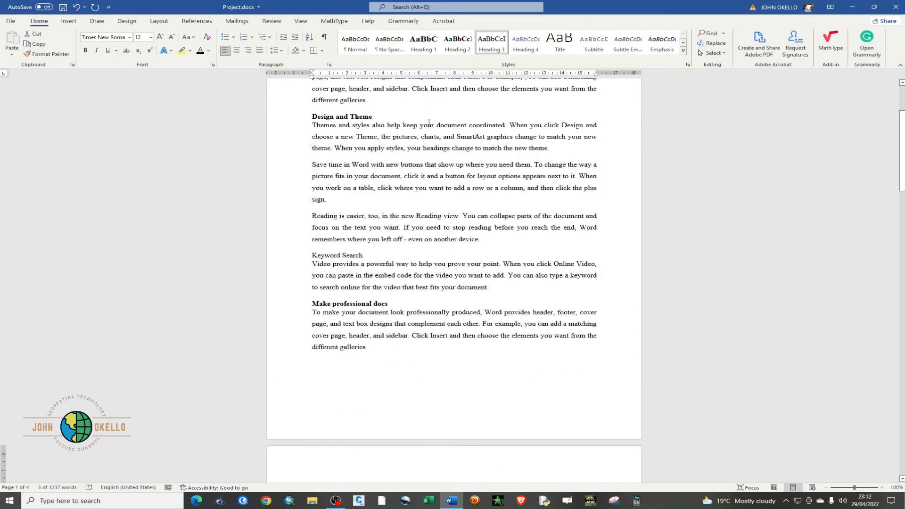
right_click(488, 48)
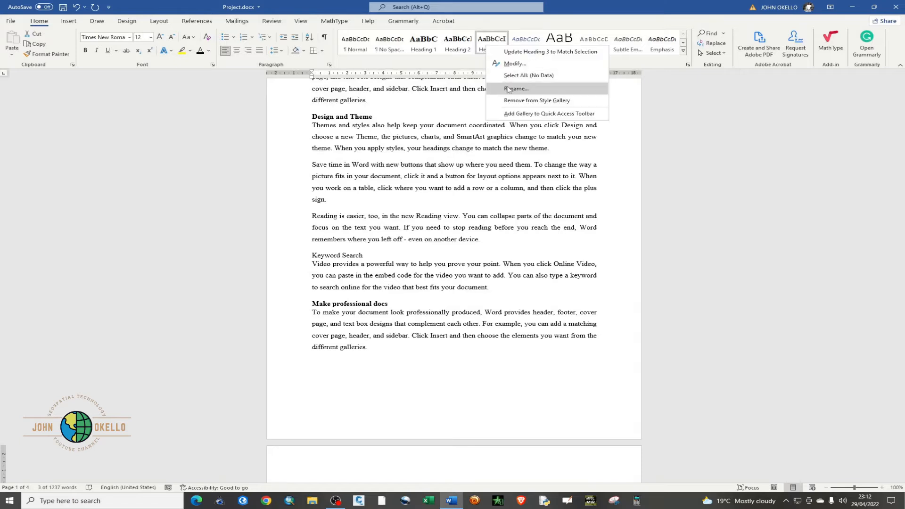
click(515, 63)
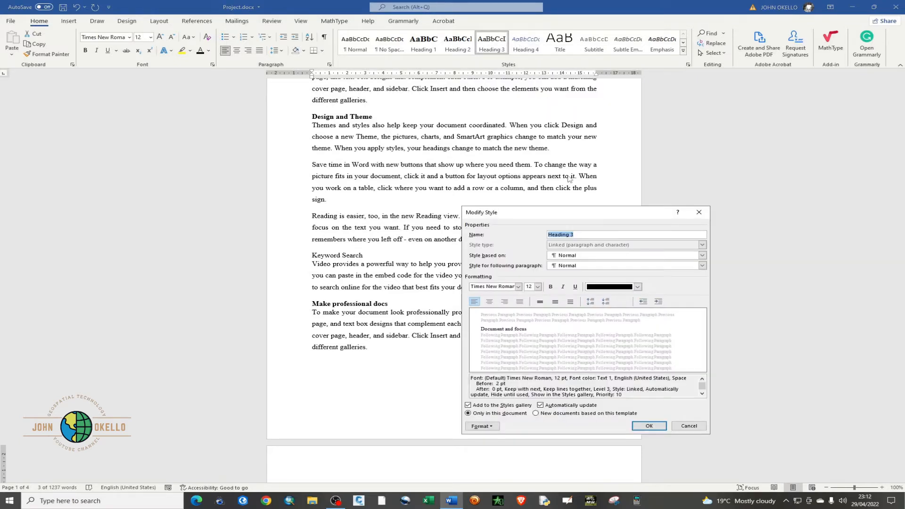
click(563, 287)
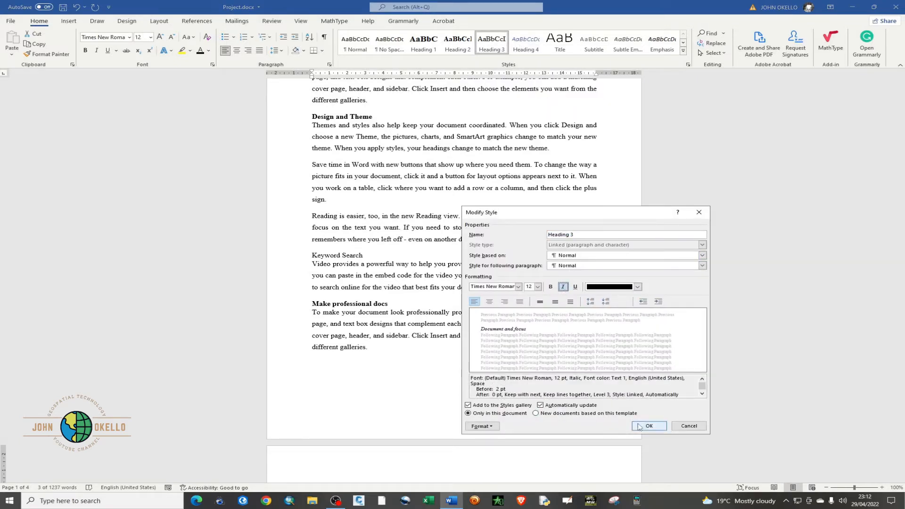
click(640, 427)
scroll(369, 271, down, 6)
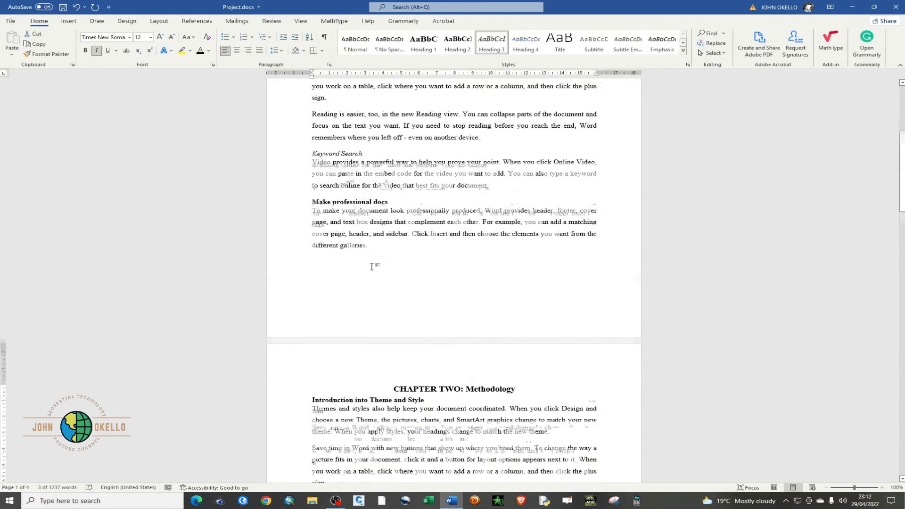
scroll(372, 266, down, 12)
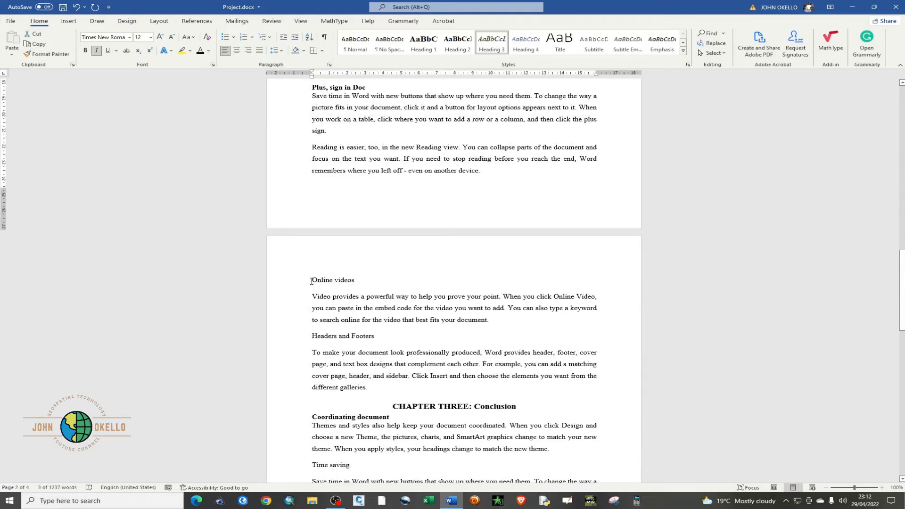
Apply the Heading 3 style to the "Online videos", "Time saving" and "Inserting pictures" subheadings
drag(311, 281, 370, 280)
click(492, 43)
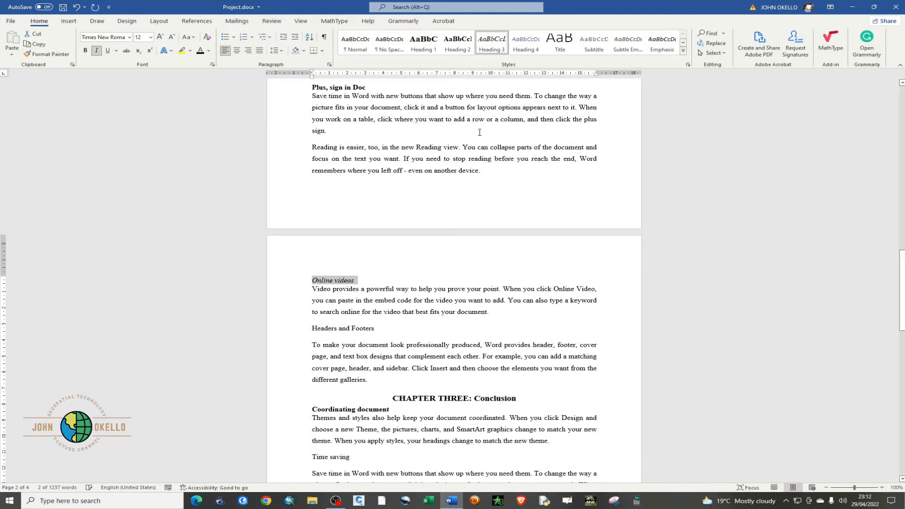
scroll(413, 322, down, 4)
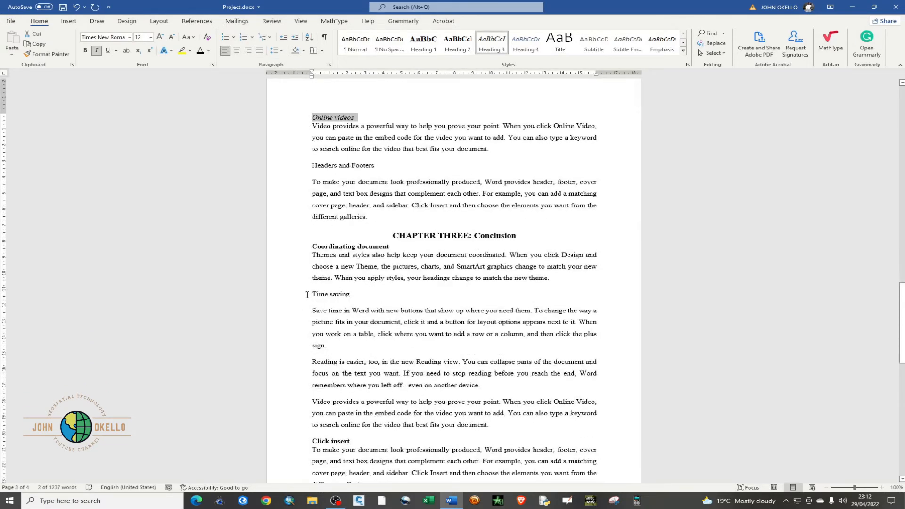
drag(312, 293, 350, 294)
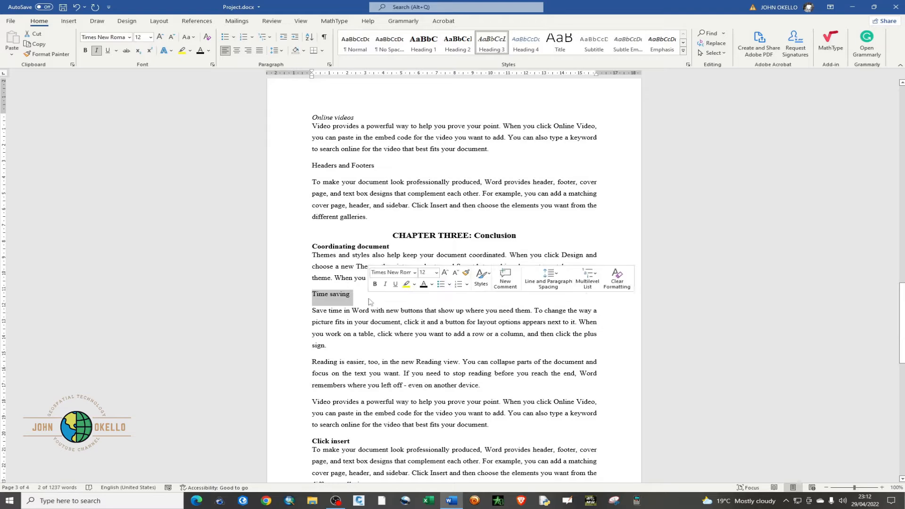
click(492, 47)
scroll(314, 254, down, 2)
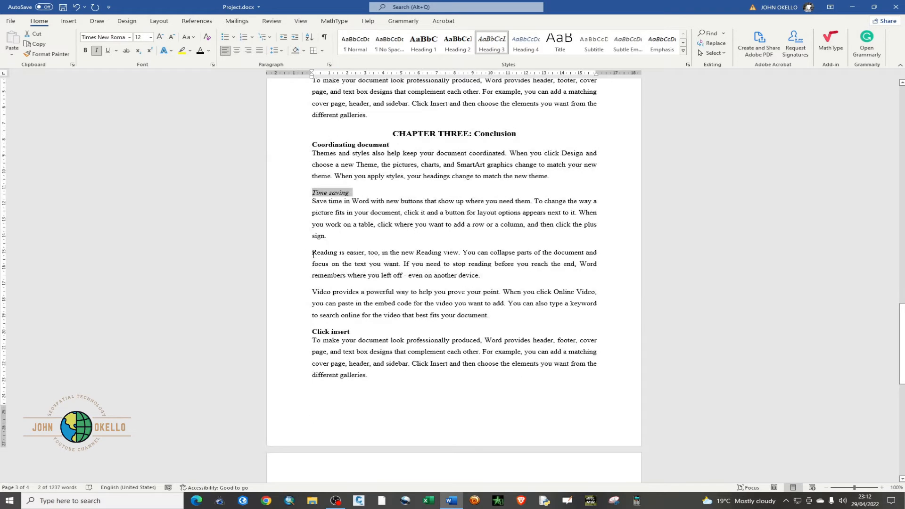
scroll(335, 298, down, 7)
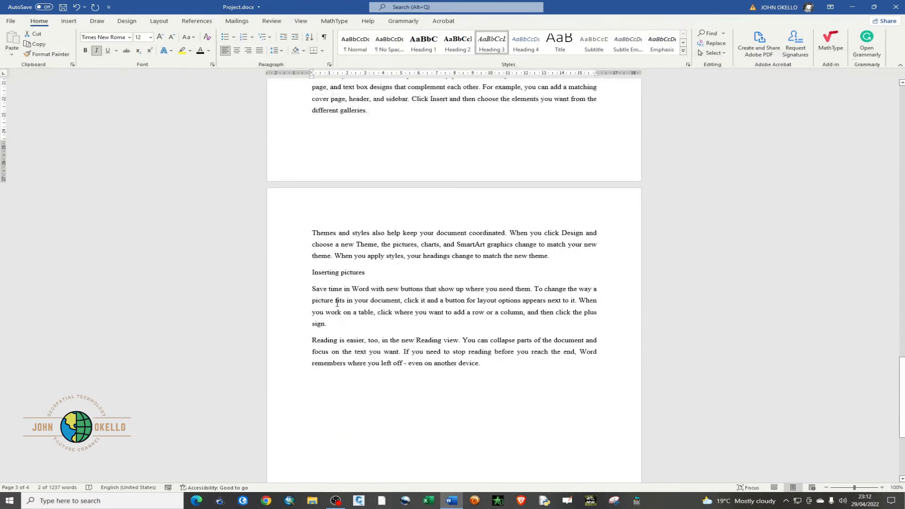
triple_click(327, 232)
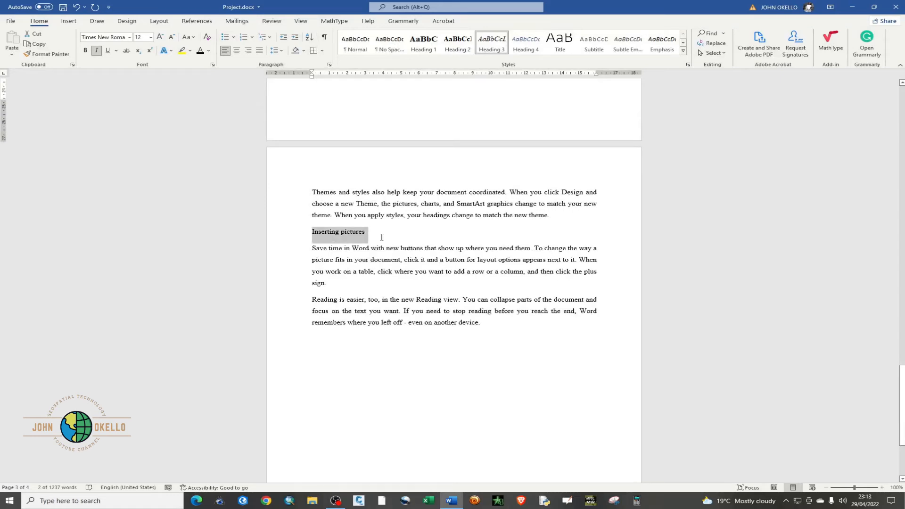
click(491, 43)
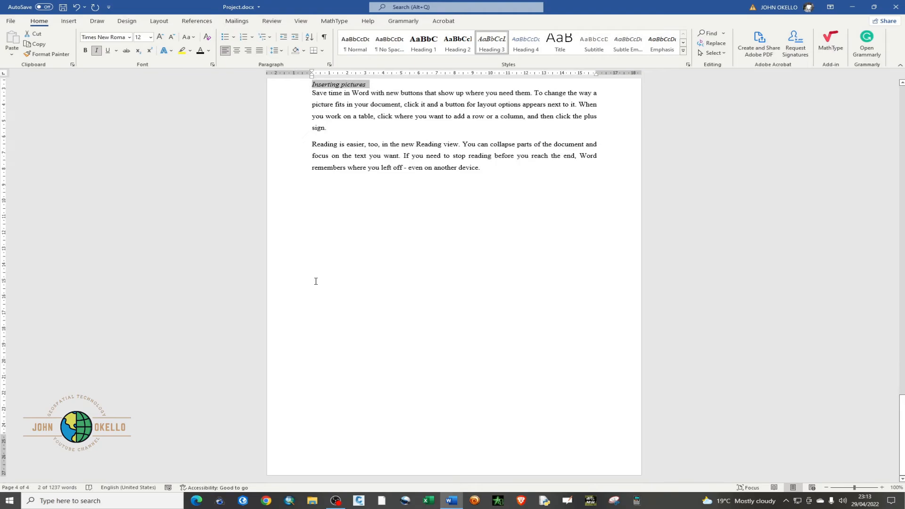
Insert a page break before the "CHAPTER 1: Introduction" title at the start of the document
scroll(316, 281, up, 10)
scroll(316, 279, up, 3)
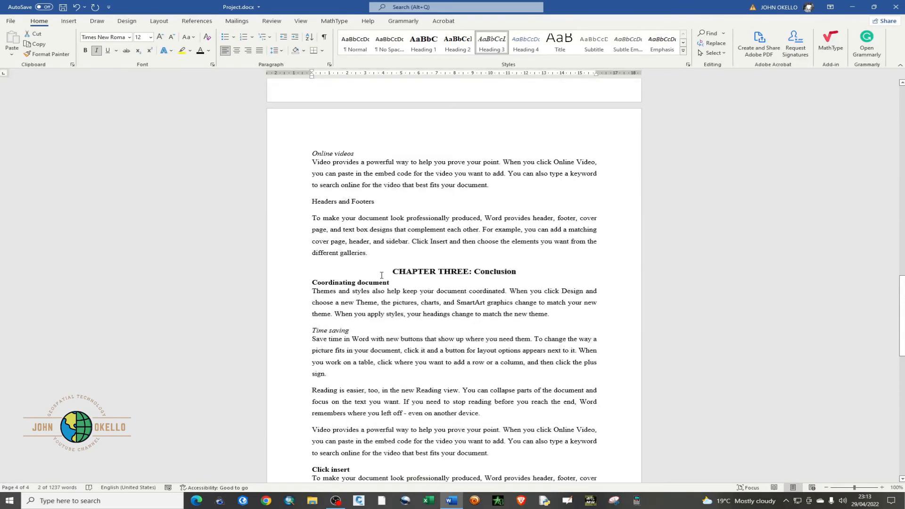
scroll(382, 275, up, 15)
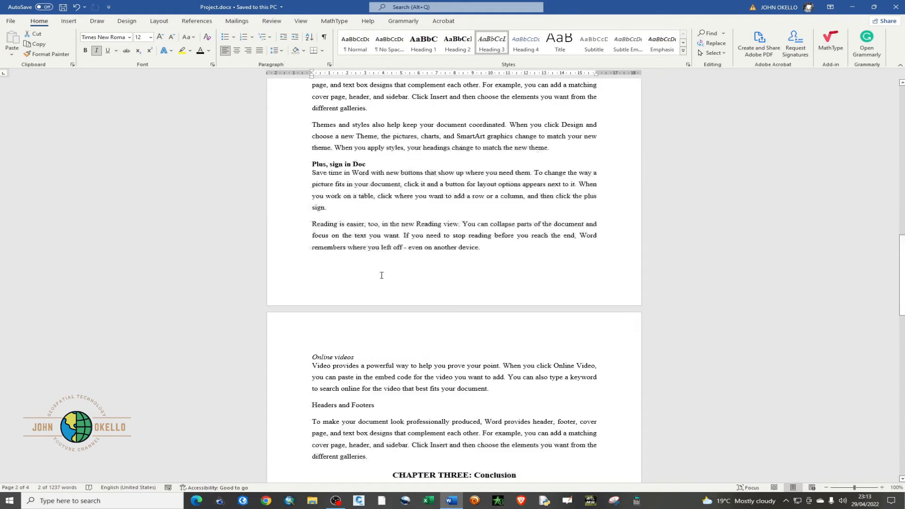
scroll(382, 275, up, 6)
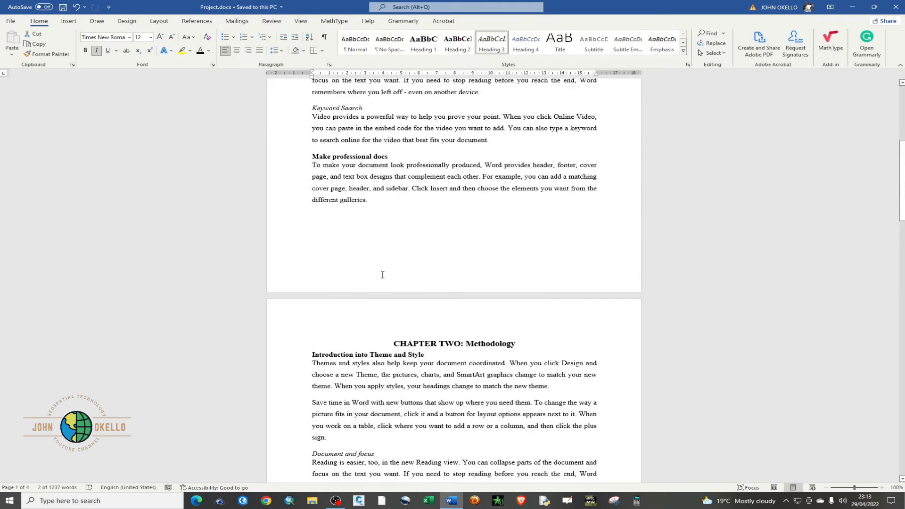
scroll(382, 275, up, 8)
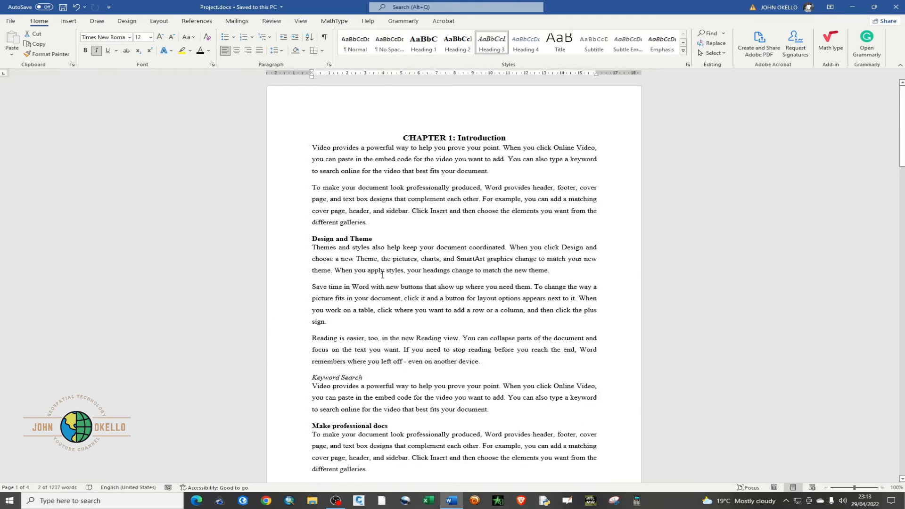
click(401, 136)
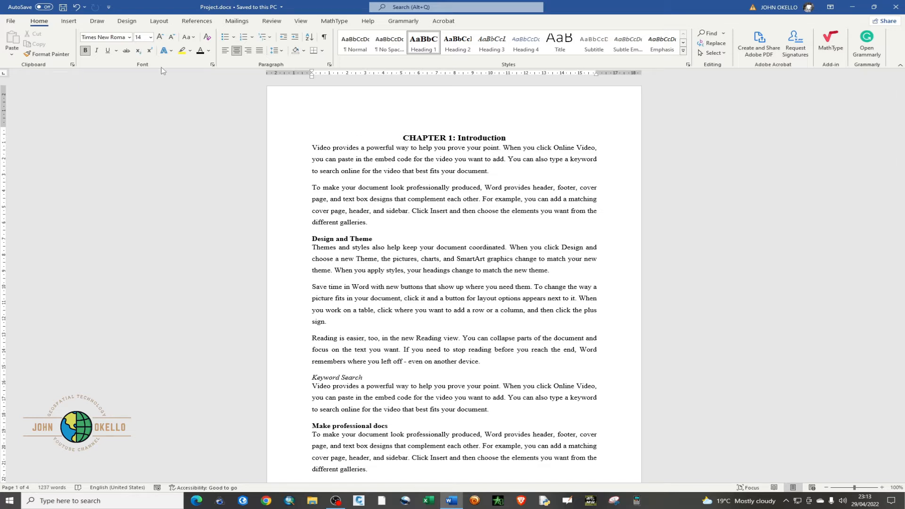
click(68, 21)
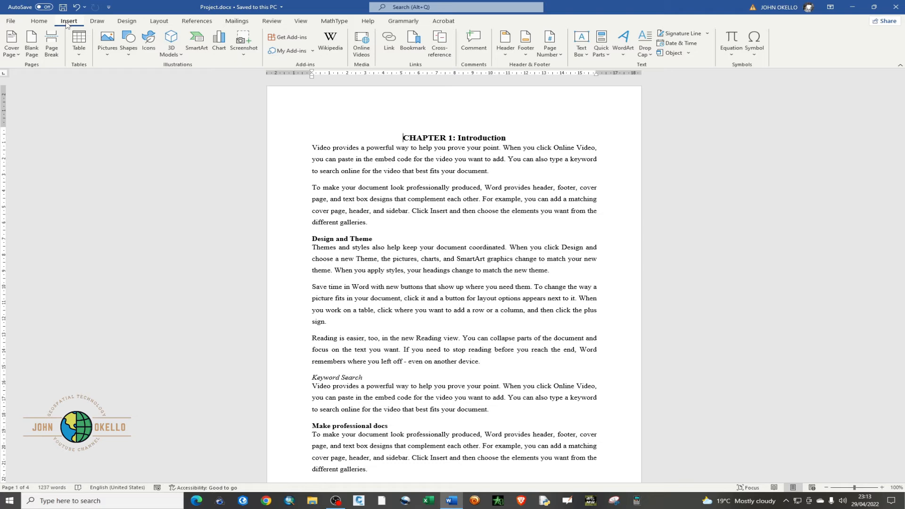
click(52, 43)
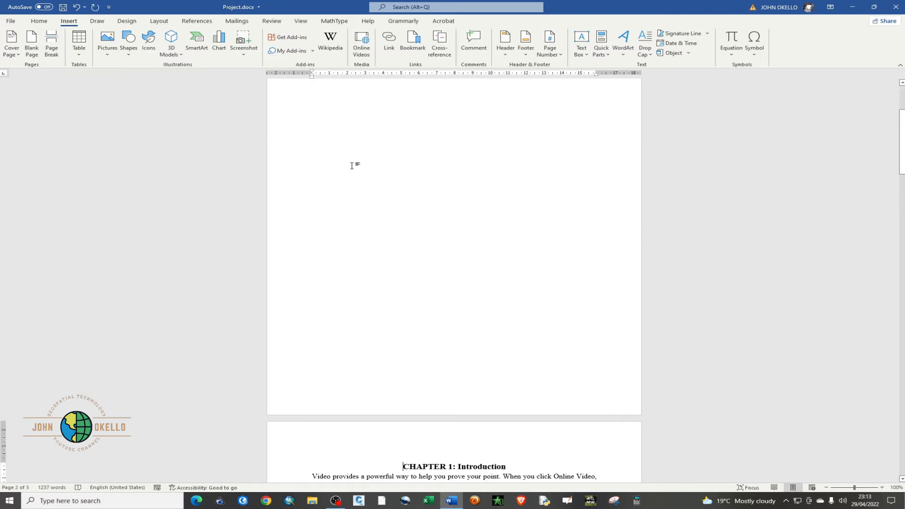
Insert an Automatic Table 2 table of contents on the blank first page
scroll(400, 248, down, 4)
scroll(400, 248, up, 5)
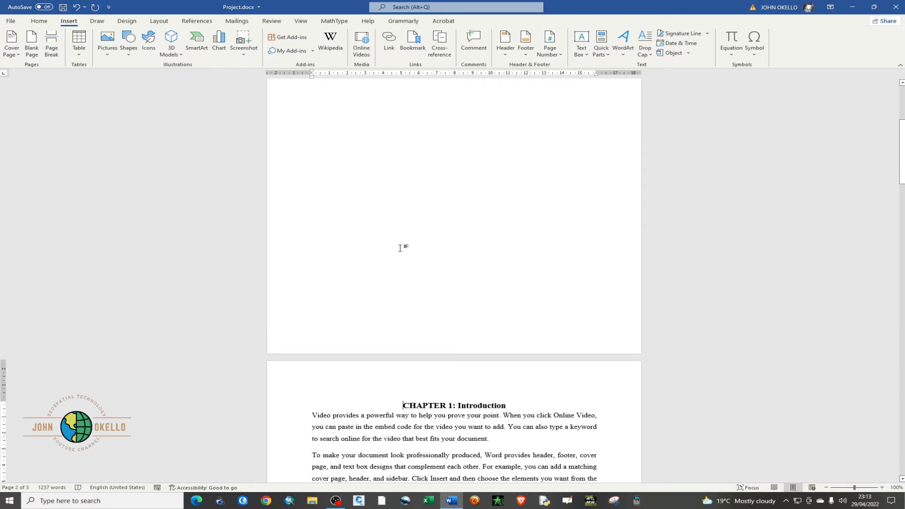
scroll(400, 248, up, 1)
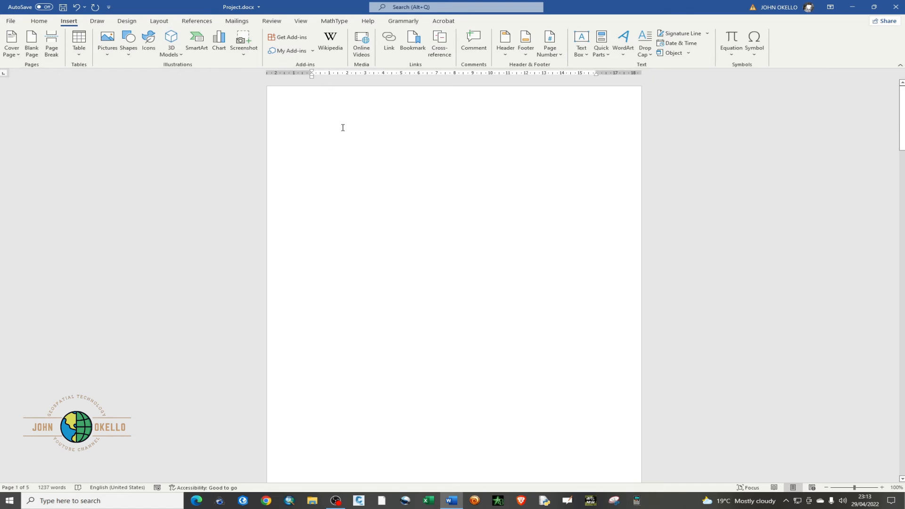
click(312, 130)
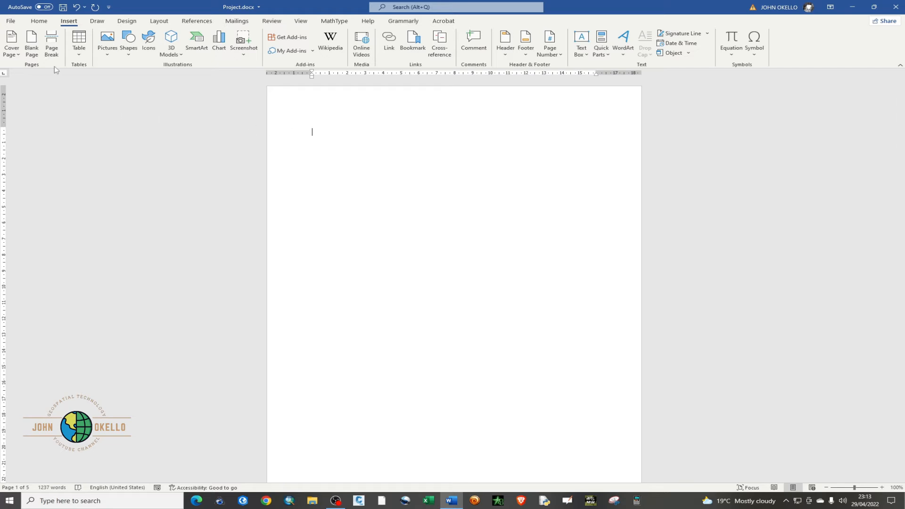
click(37, 20)
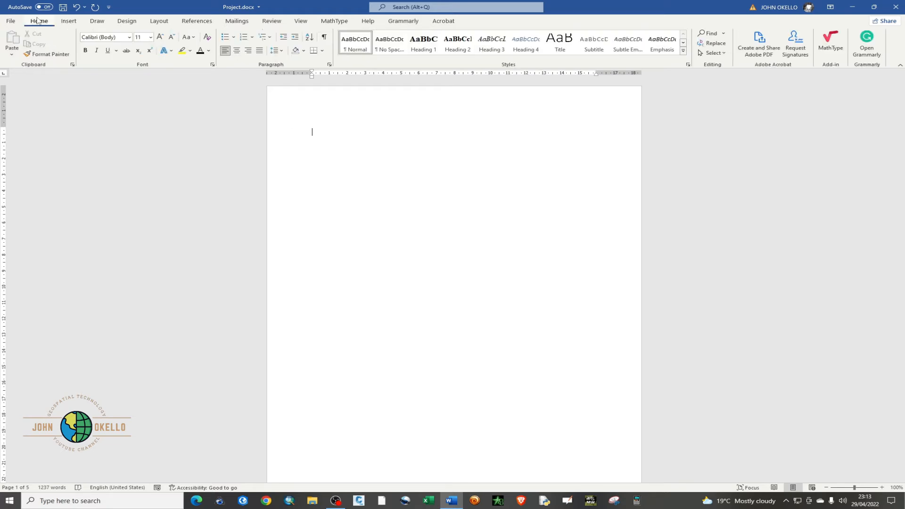
click(66, 24)
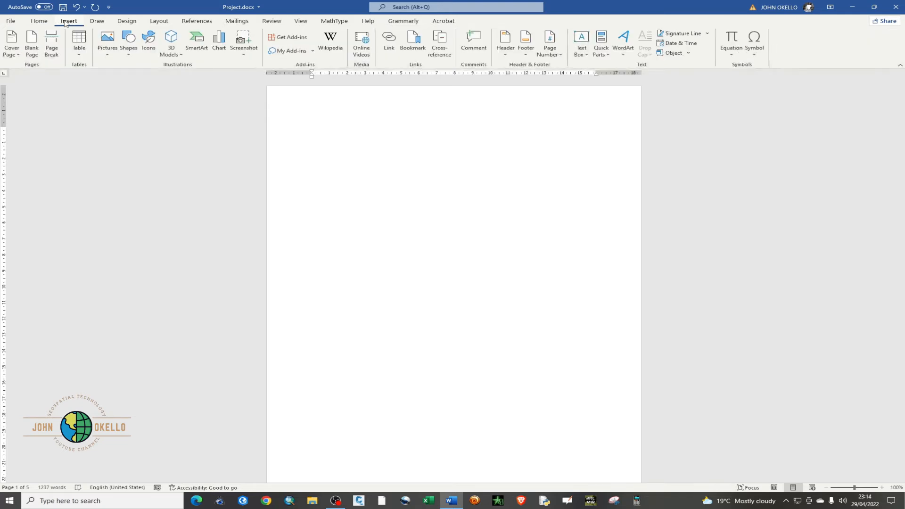
click(50, 24)
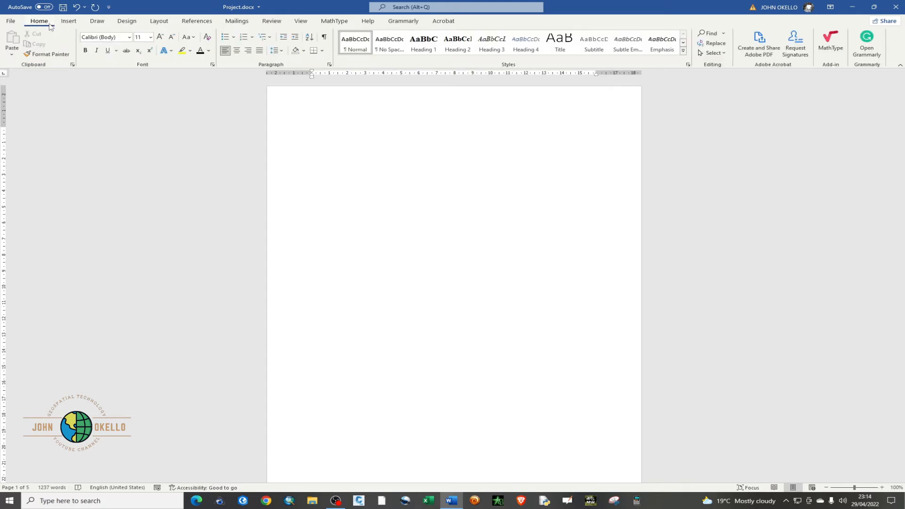
click(194, 23)
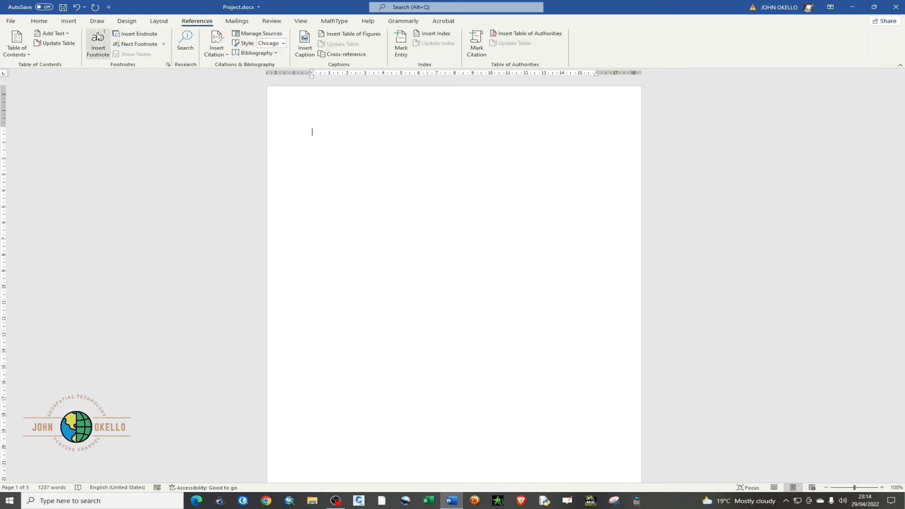
click(27, 55)
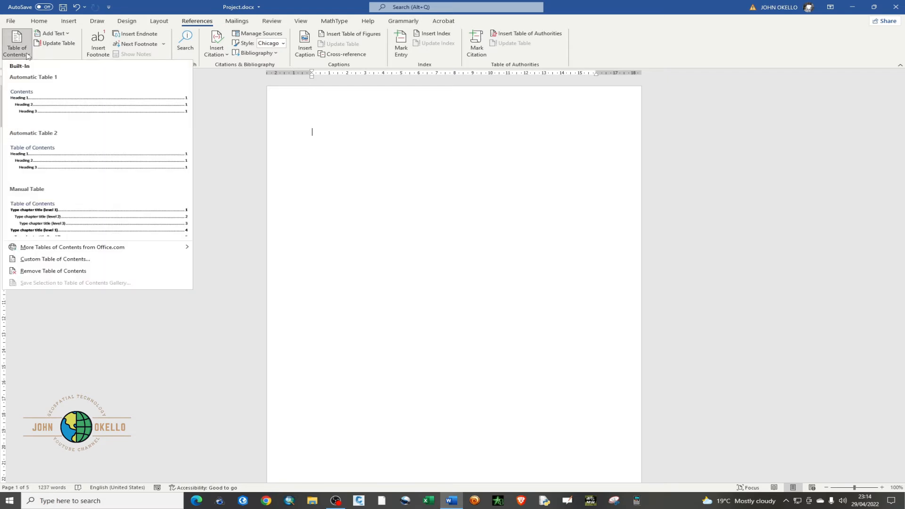
click(73, 152)
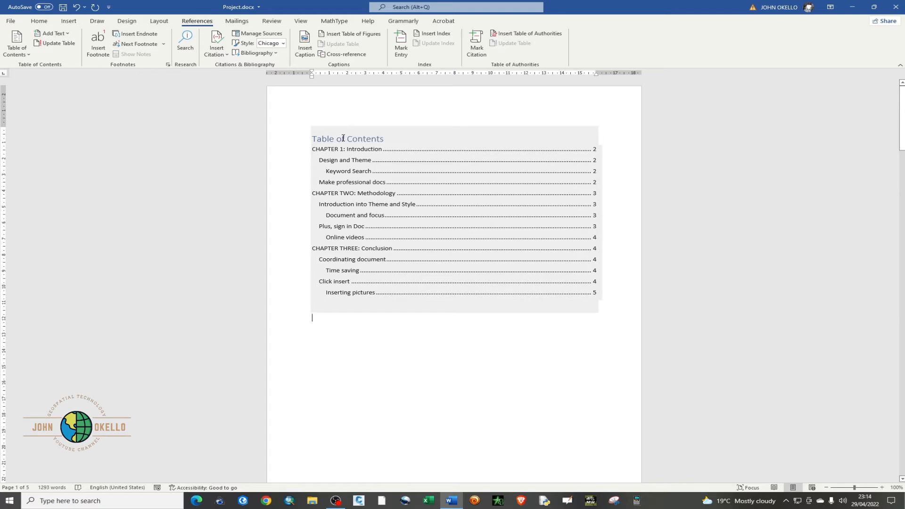
Make the "Table of Contents" title bold and set its font to Times New Roman, size 14
drag(312, 138, 377, 147)
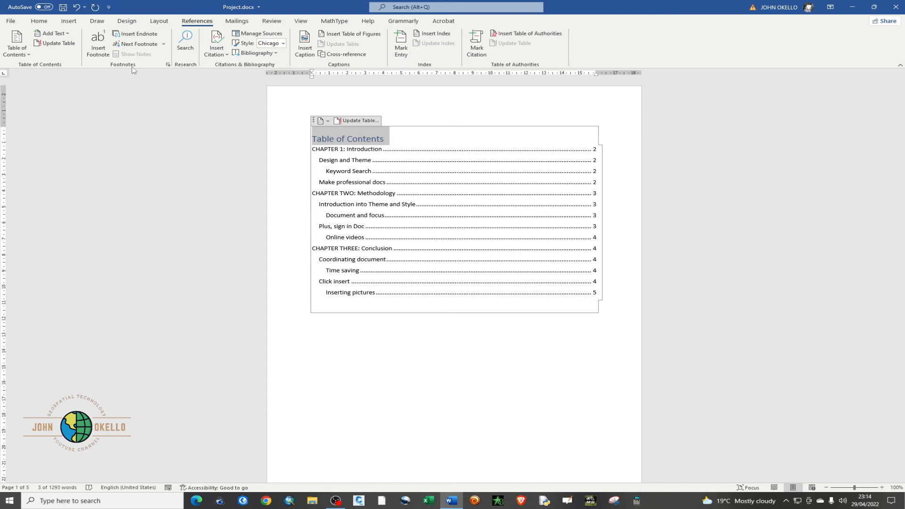
click(36, 23)
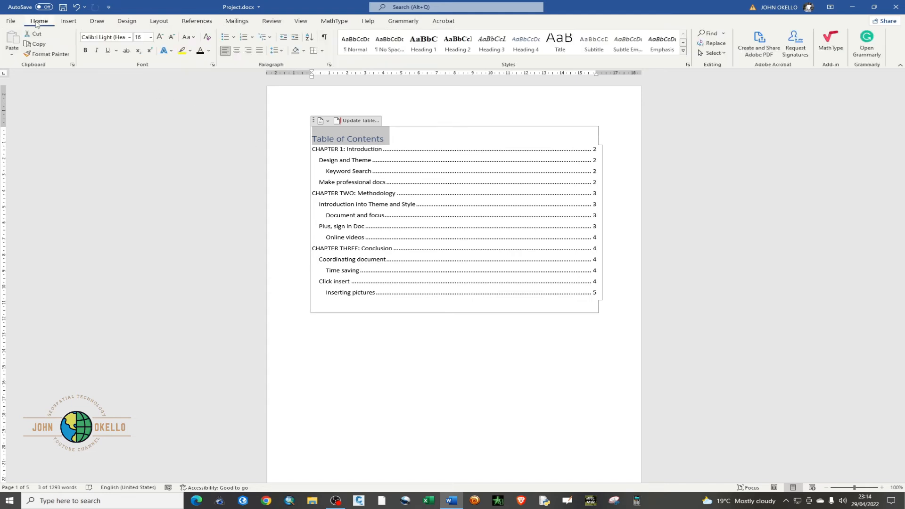
click(85, 50)
click(129, 37)
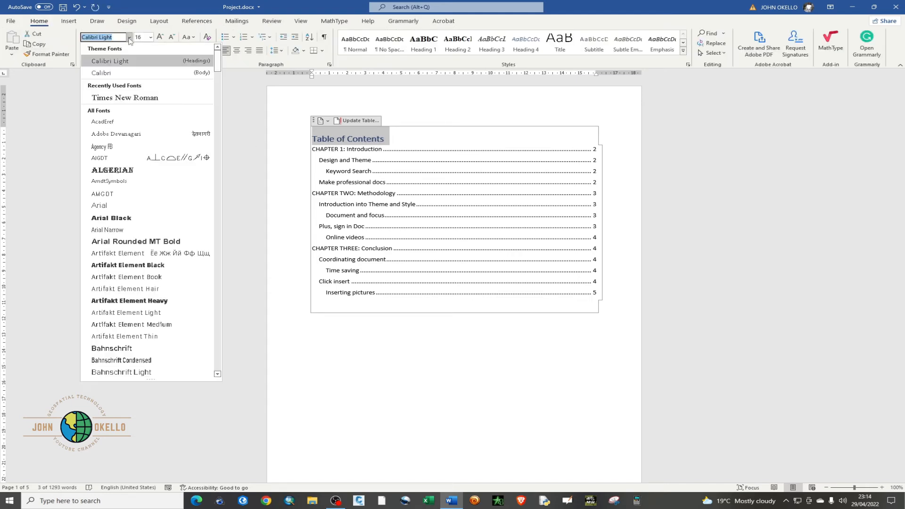
click(118, 97)
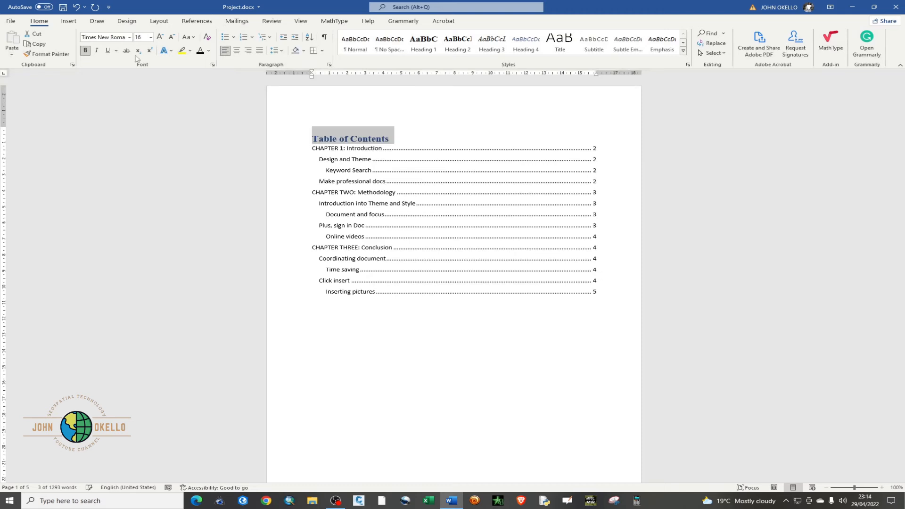
click(151, 37)
click(143, 97)
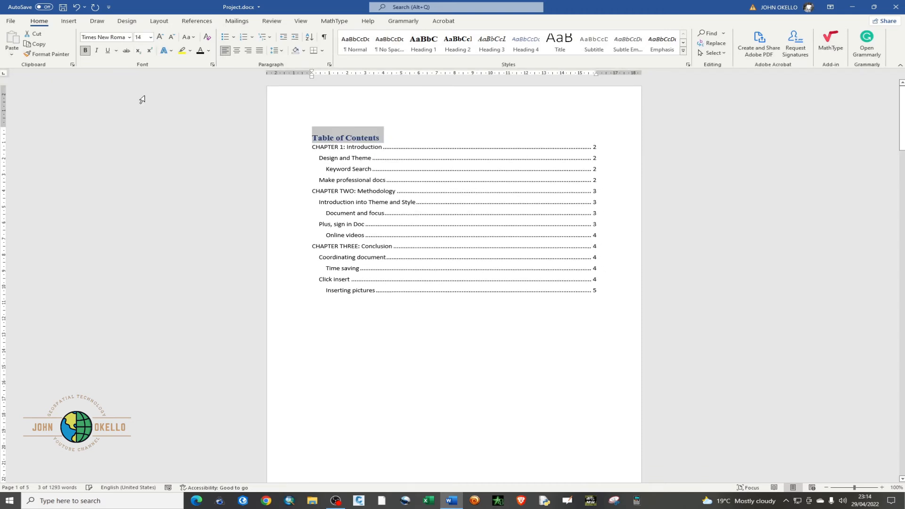
Change the "Table of Contents" title's font color to black and center it
click(208, 54)
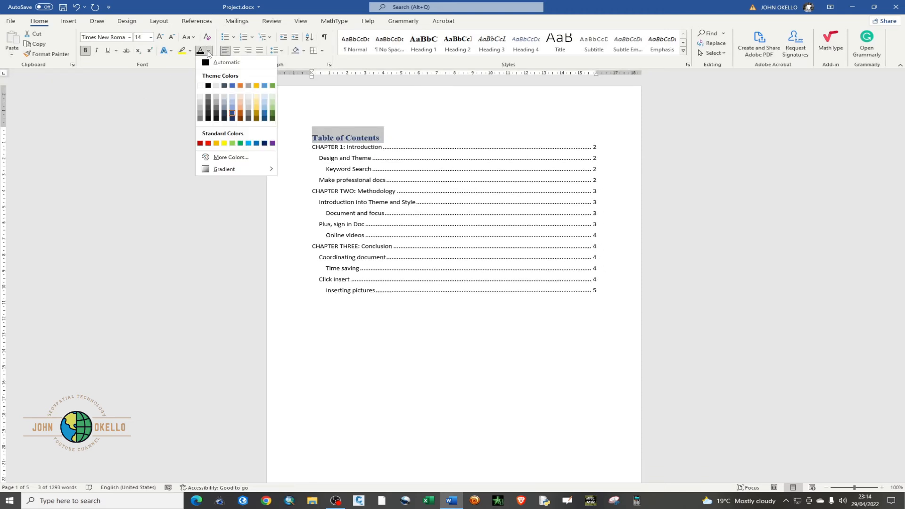
click(204, 89)
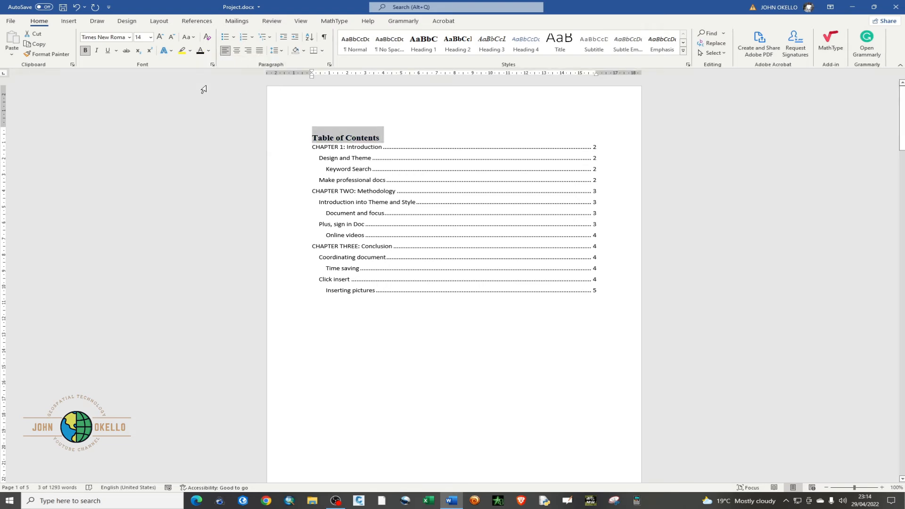
click(236, 51)
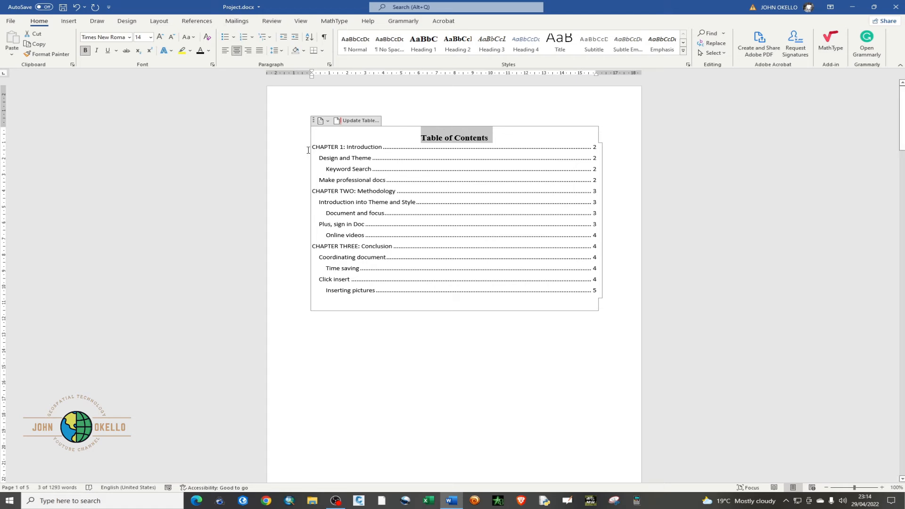
Set the font of all table of contents entries to Times New Roman, size 12
drag(313, 147, 603, 295)
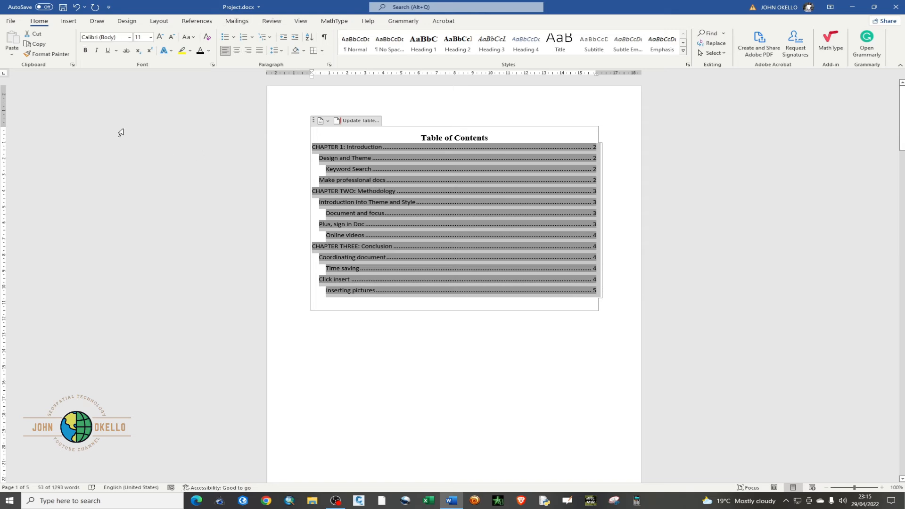
click(129, 37)
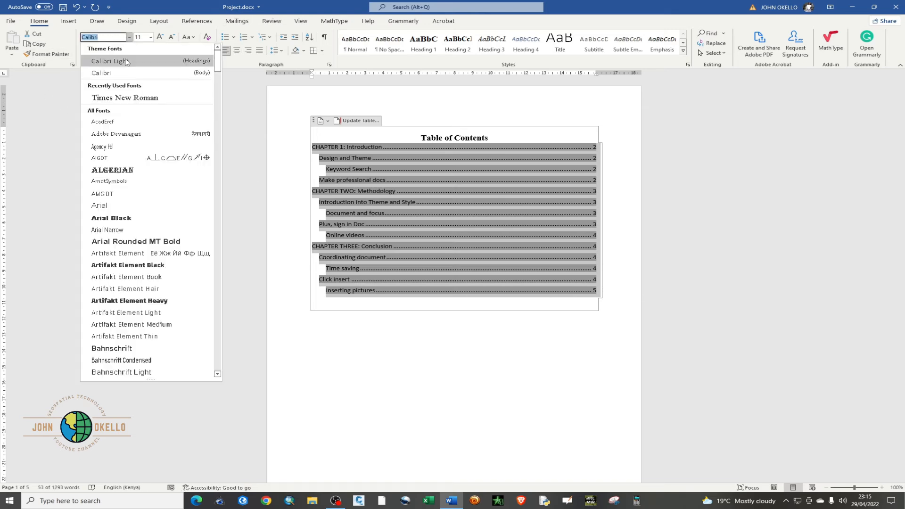
click(126, 98)
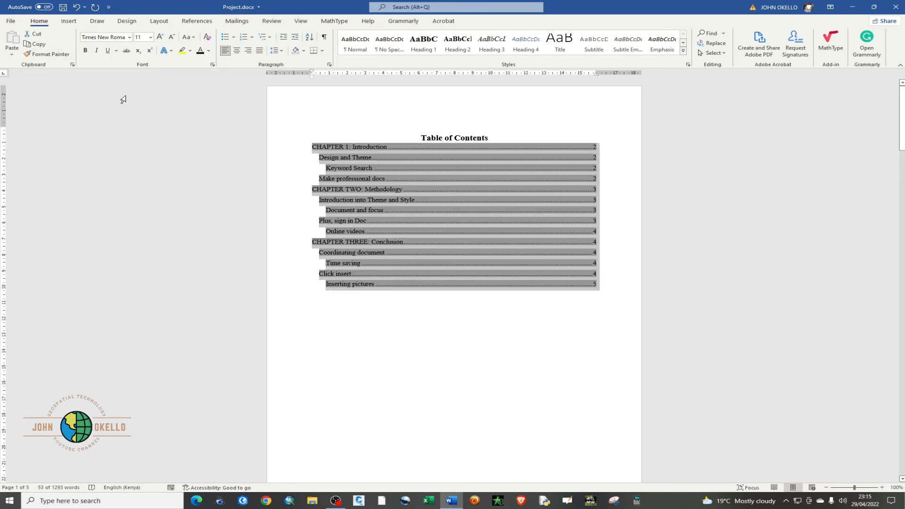
click(151, 37)
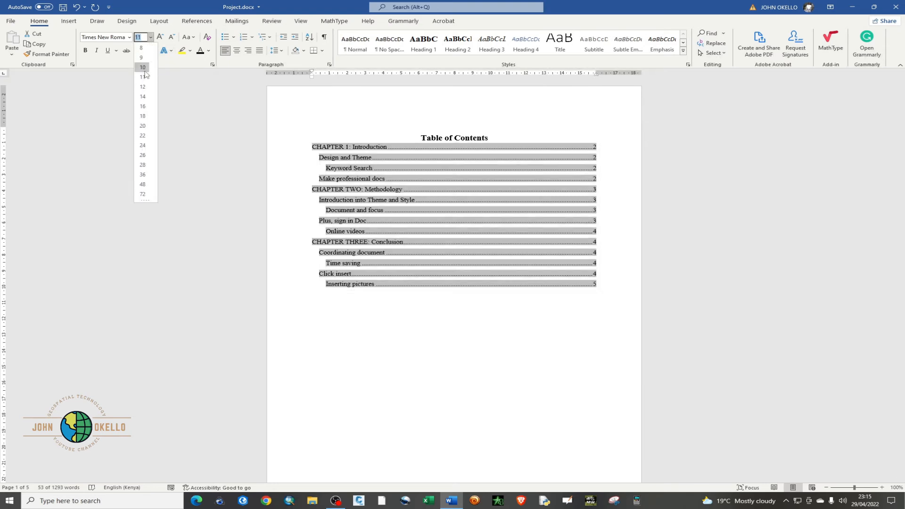
click(142, 87)
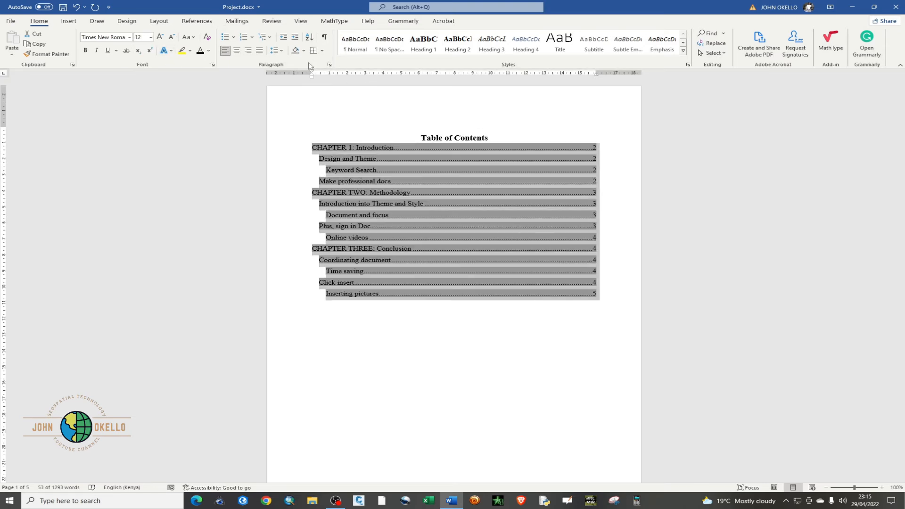
Set the line spacing of the table of contents entries to 1.5 lines
click(329, 65)
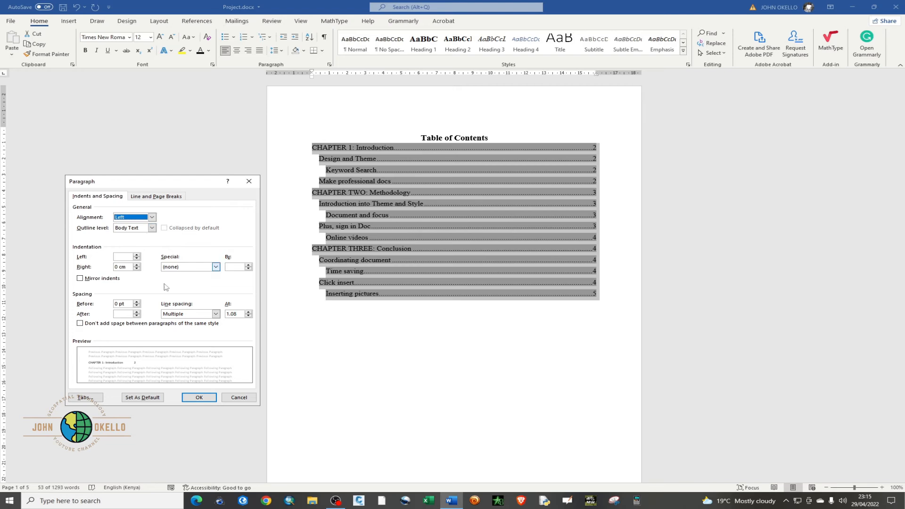
click(216, 314)
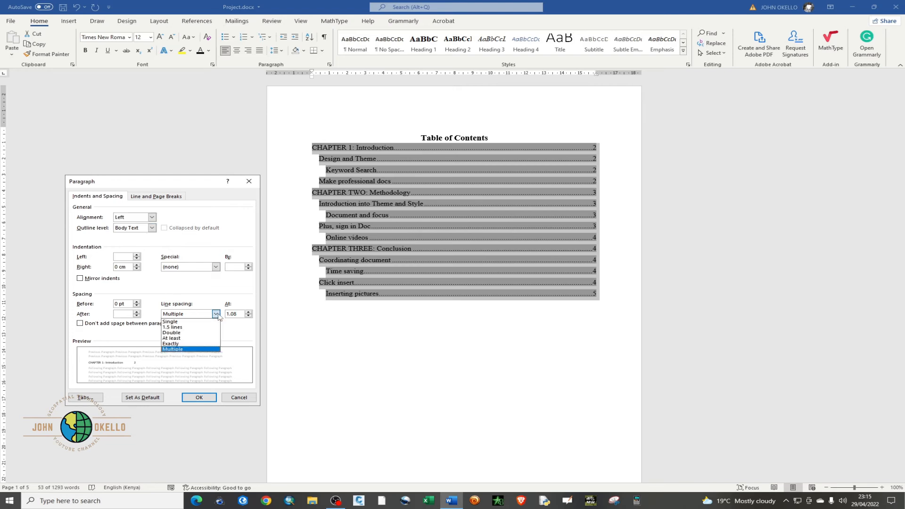
click(193, 327)
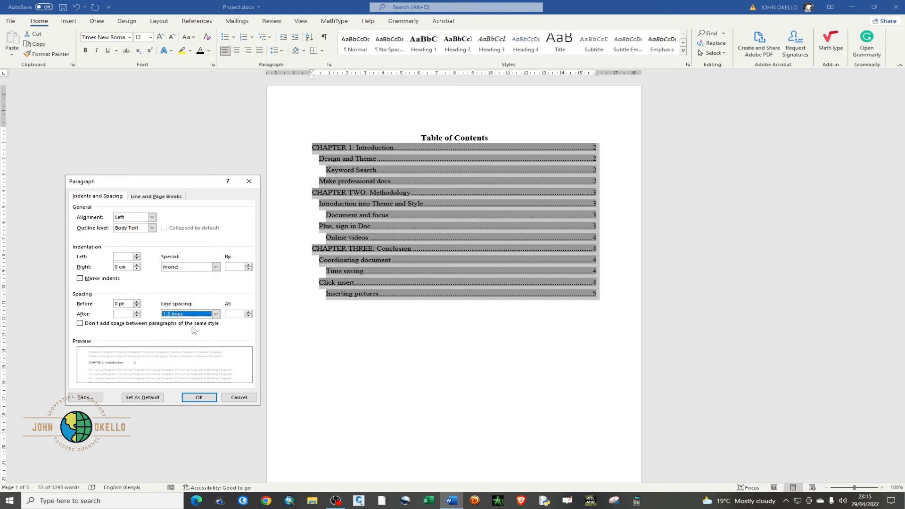
click(199, 397)
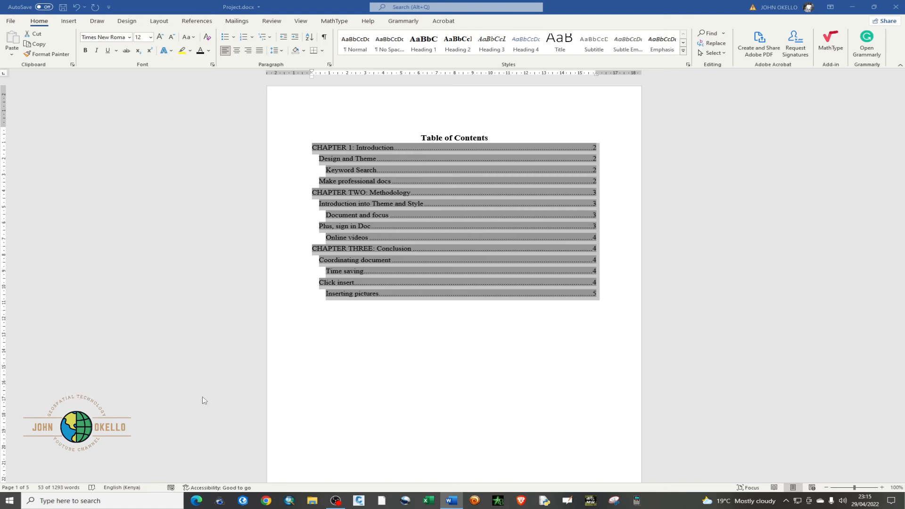
click(448, 410)
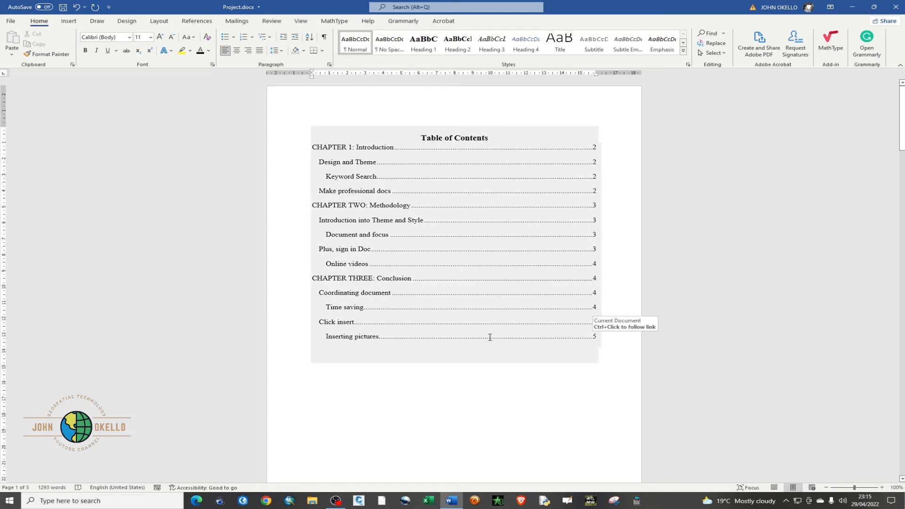
Copy the "Keyword Search" subheading with its paragraph, paste it three times above "Make professional docs", and save the document
scroll(489, 338, down, 5)
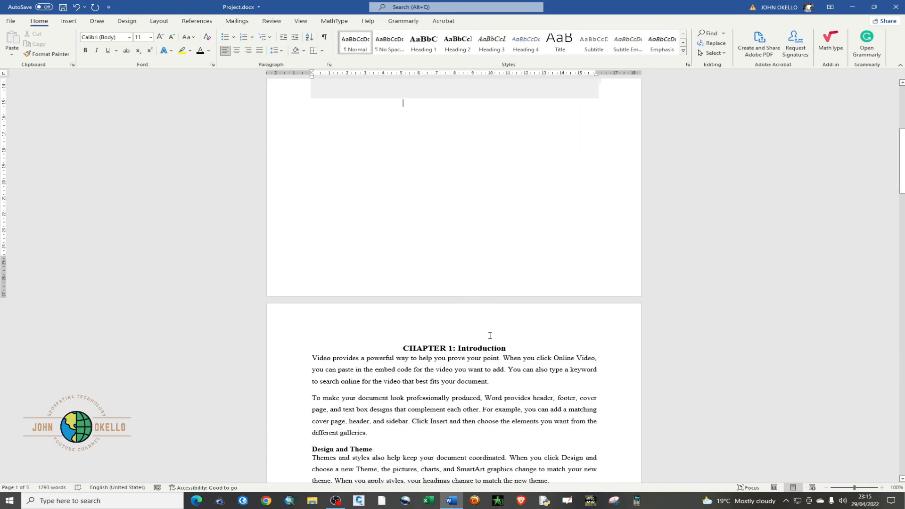
click(404, 317)
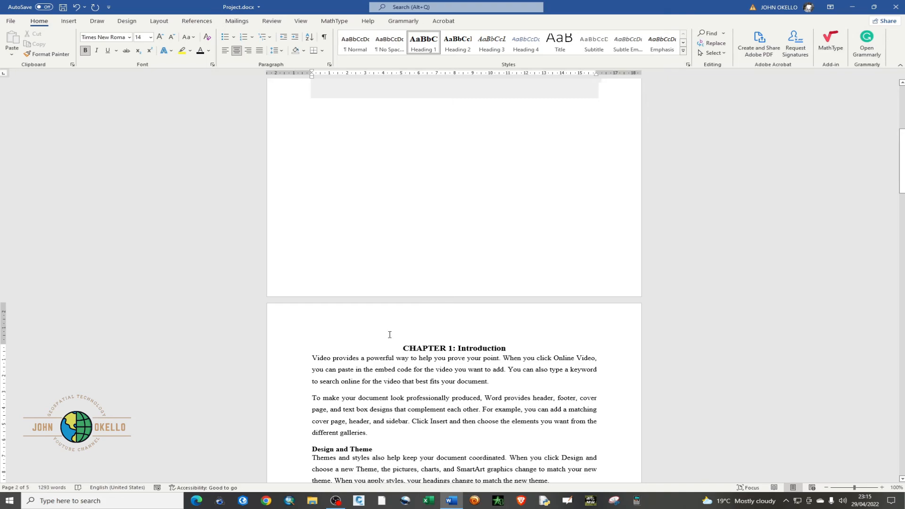
scroll(425, 375, down, 8)
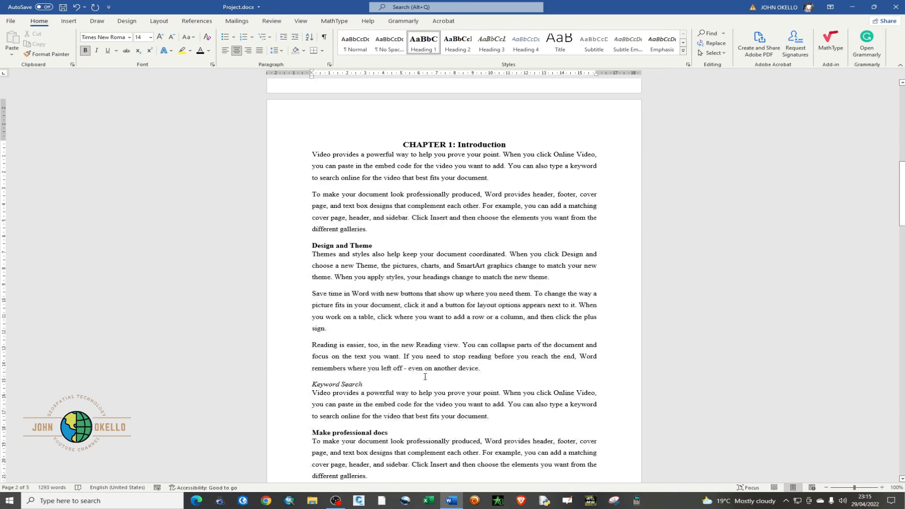
scroll(424, 376, down, 11)
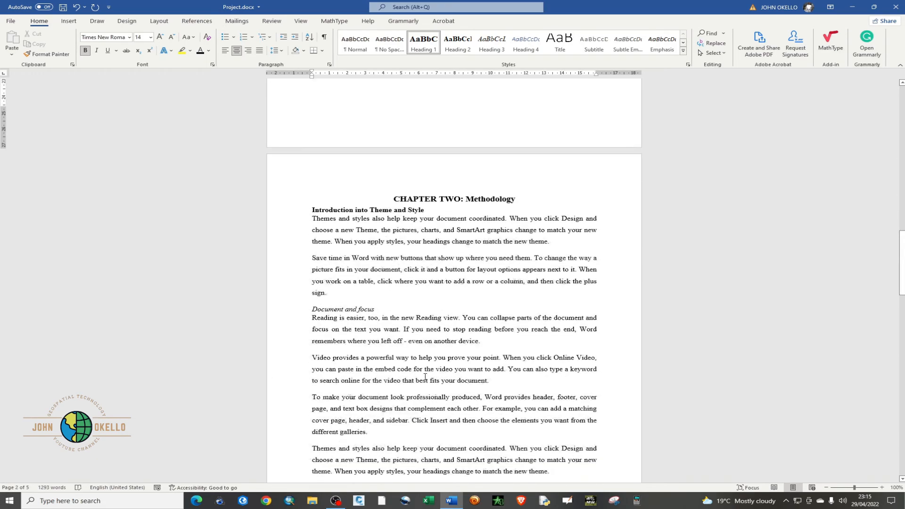
scroll(425, 377, down, 5)
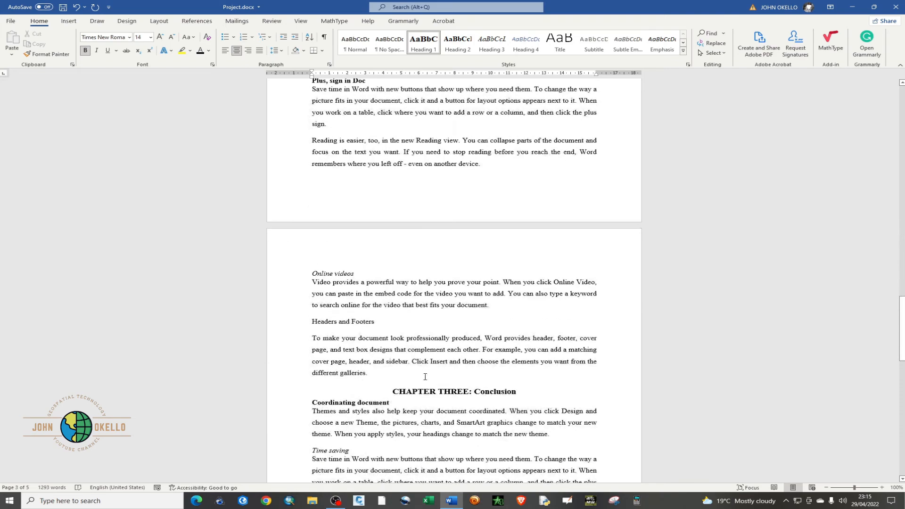
scroll(424, 377, up, 14)
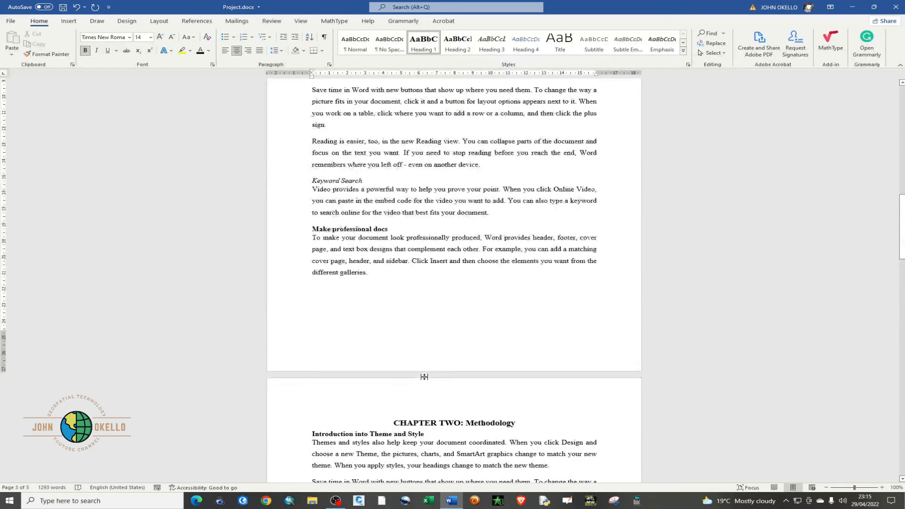
scroll(424, 377, up, 1)
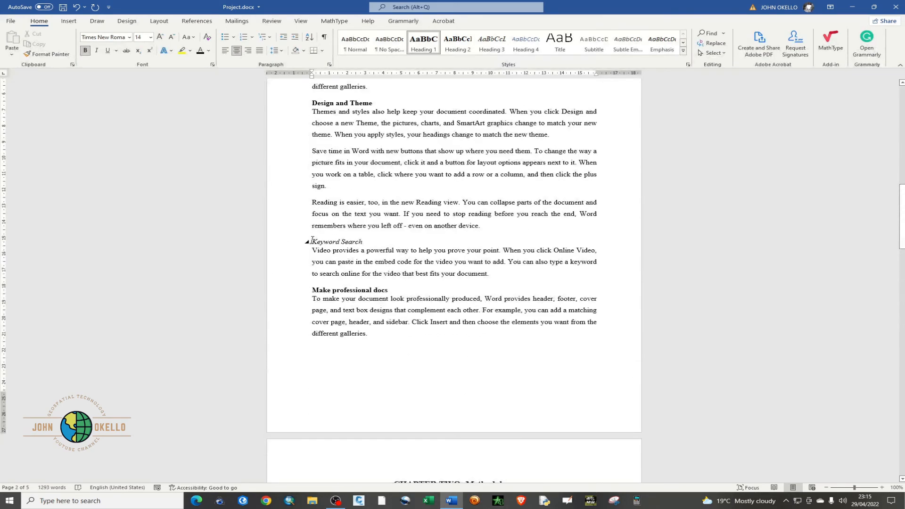
drag(312, 241, 490, 291)
key(ctrl+c)
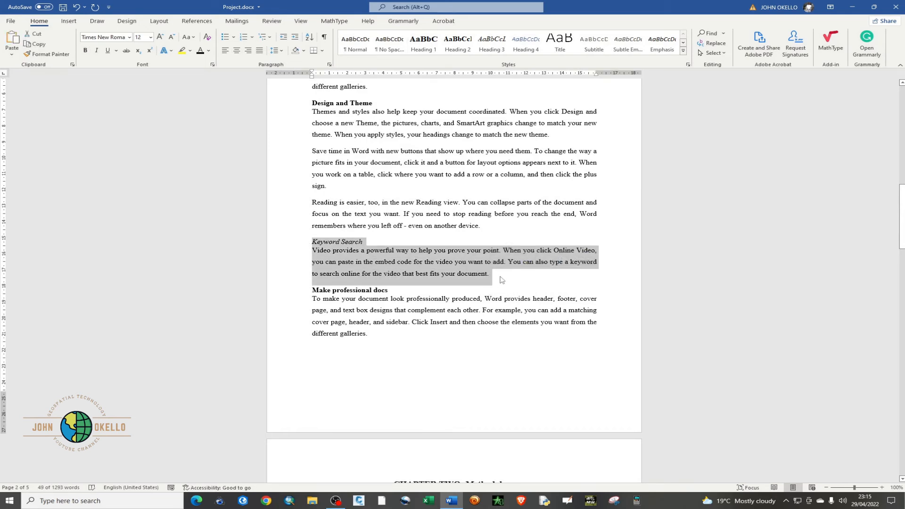
click(500, 277)
key(Return)
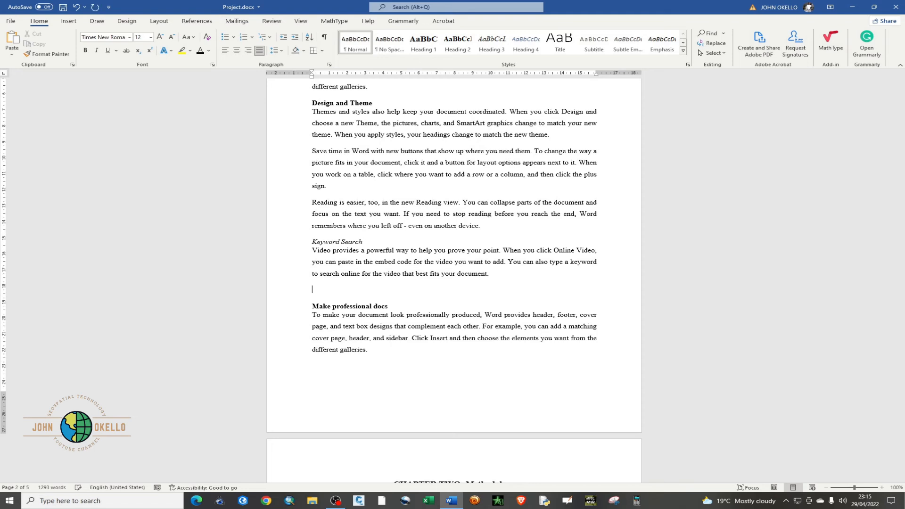
key(ctrl+v)
key(Return)
key(ctrl+v)
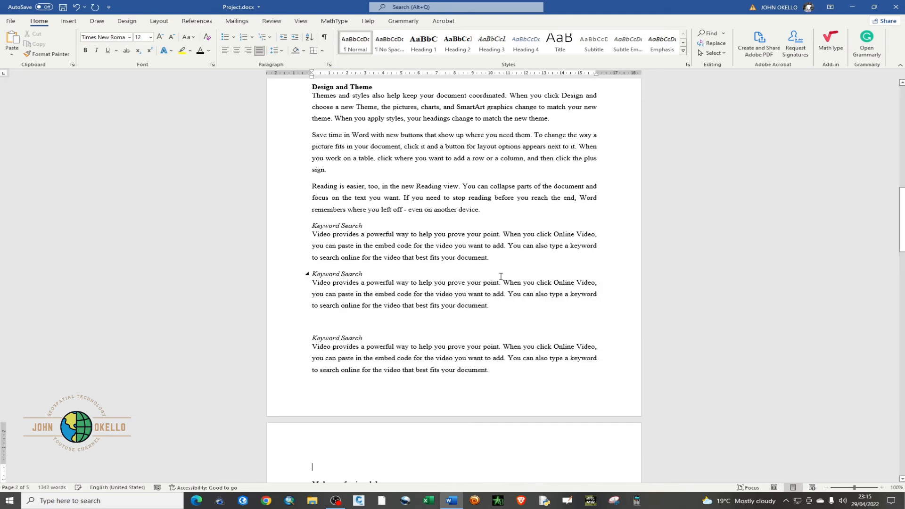
text(Keyword Search\nVideo provides a powerful way to help you prove your point. When you click Online Video, you can paste in the embed code for the video you want to add. You can also type a keyword to search online for the video that best fits your document.)
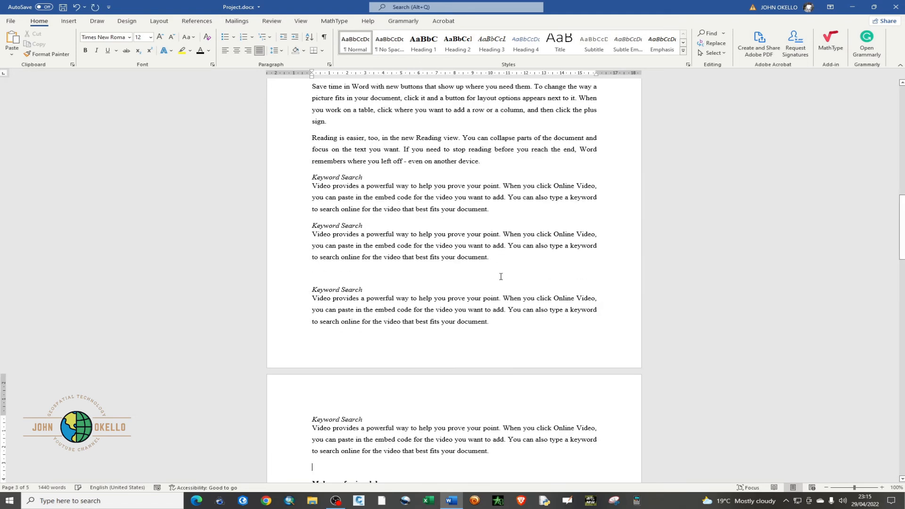
key(ctrl+s)
Update the table of contents on the first page with the option "Update page numbers only"
scroll(368, 282, up, 5)
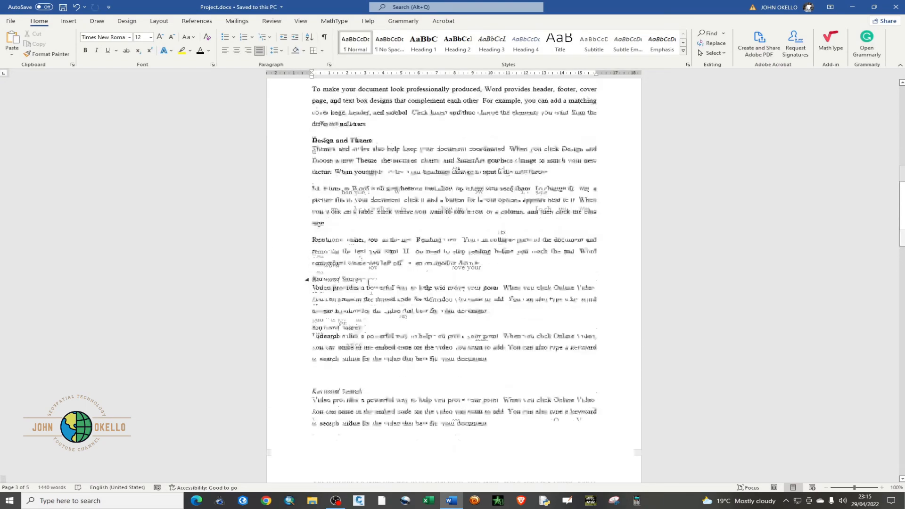
scroll(368, 282, down, 10)
scroll(368, 282, down, 10)
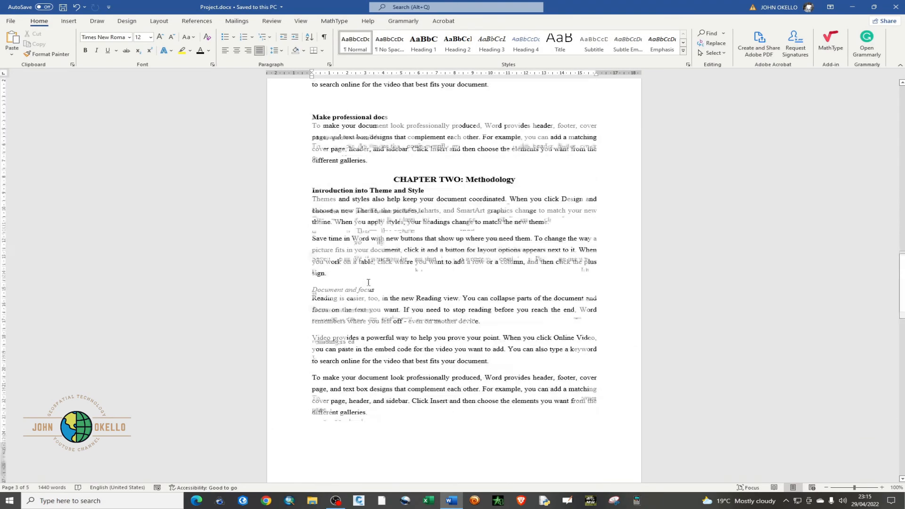
scroll(368, 282, up, 19)
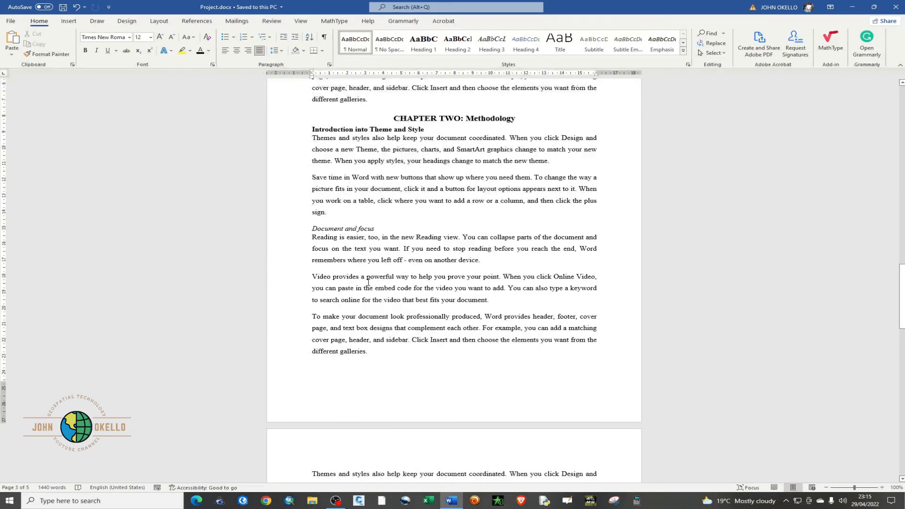
scroll(368, 282, up, 20)
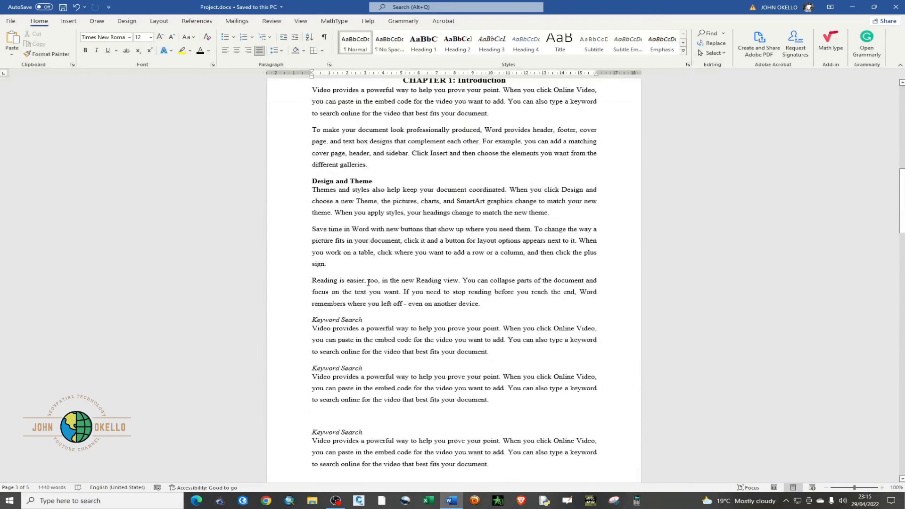
scroll(368, 282, up, 4)
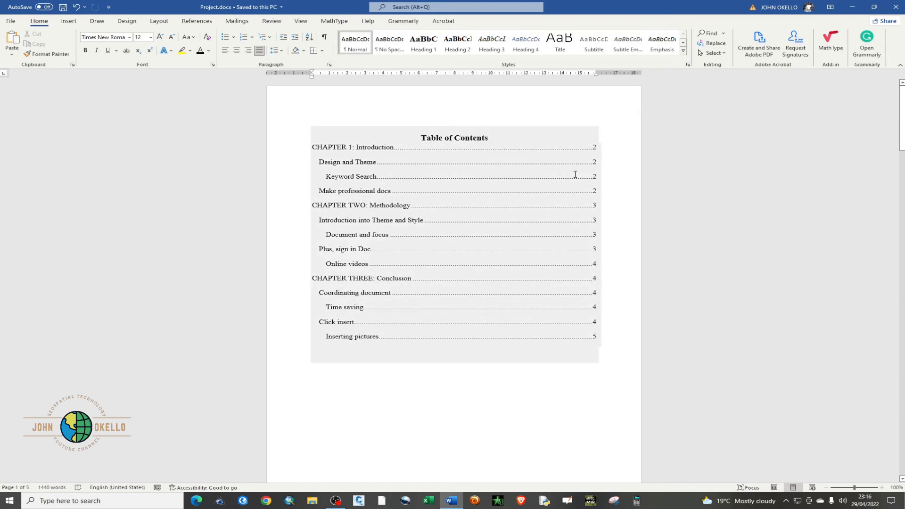
click(399, 141)
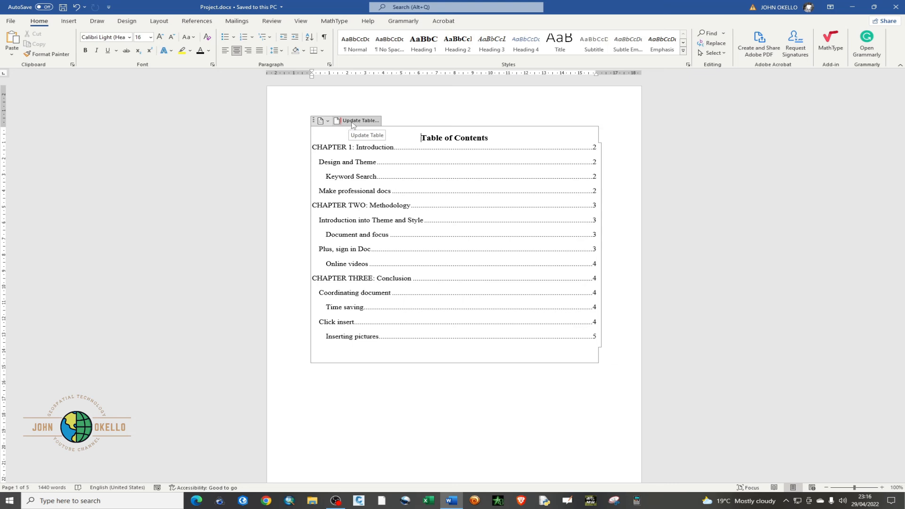
right_click(432, 162)
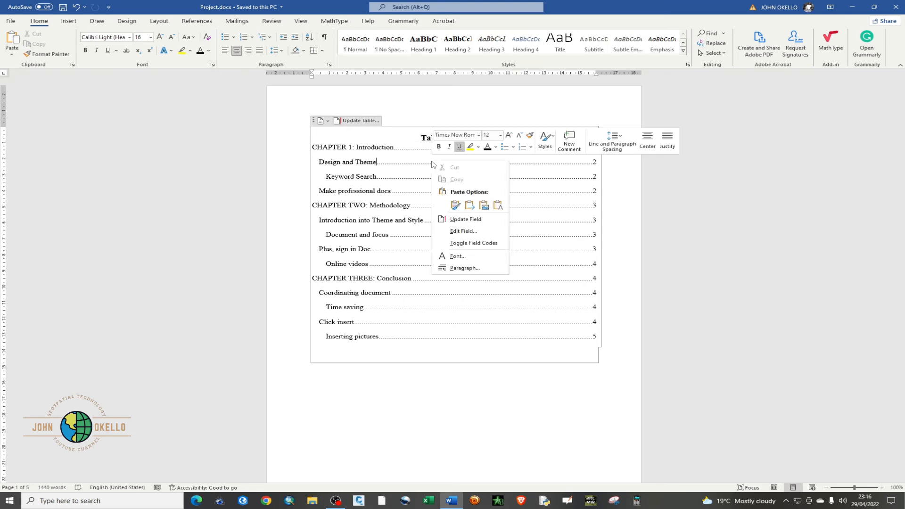
click(461, 219)
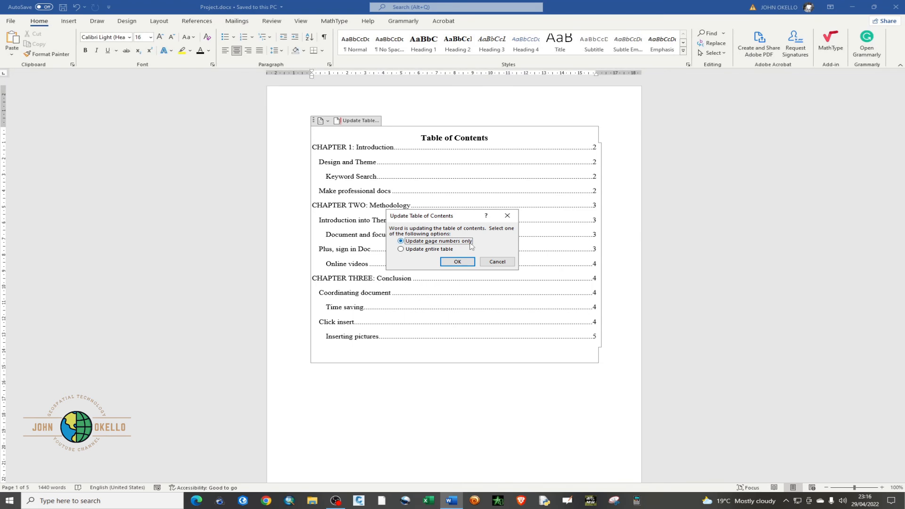
click(462, 262)
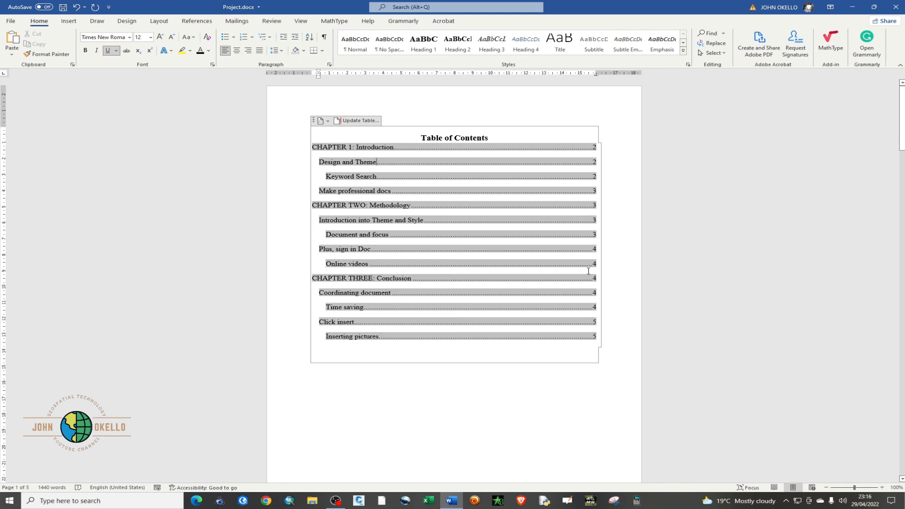
Update the entire table of contents so it includes the added subheadings
right_click(407, 162)
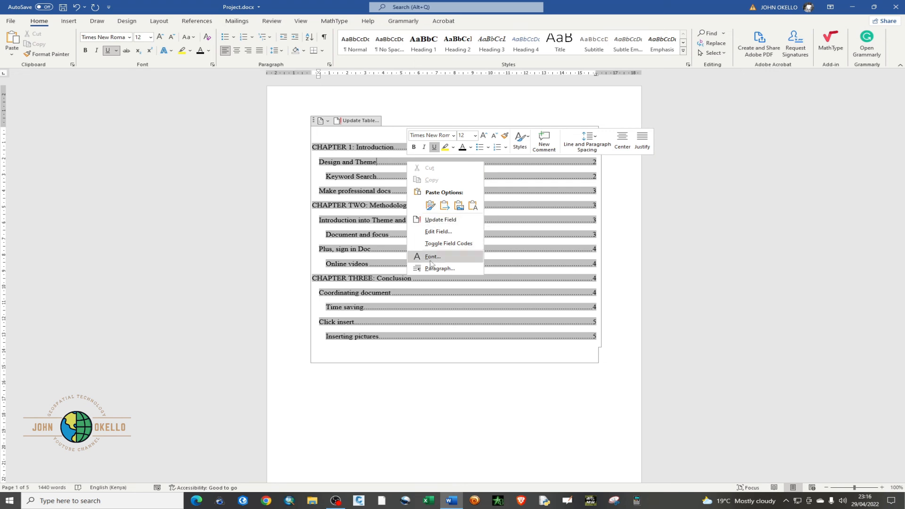
click(440, 221)
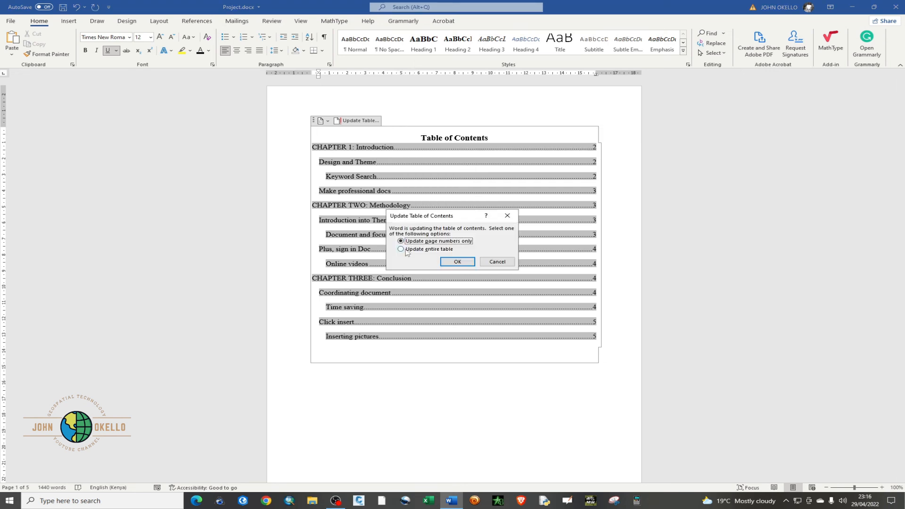
click(409, 249)
click(457, 263)
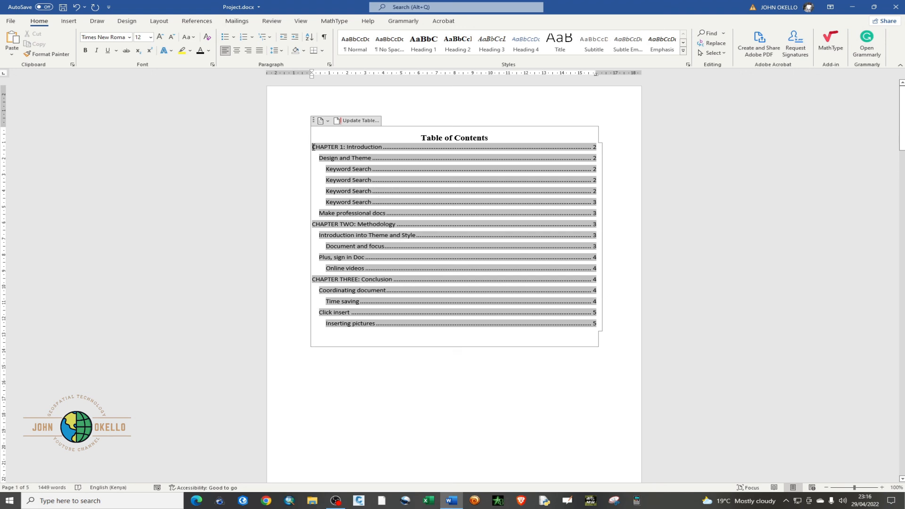
Format all entries of the updated table of contents, below its title, in Times New Roman at size 12
drag(315, 150, 595, 326)
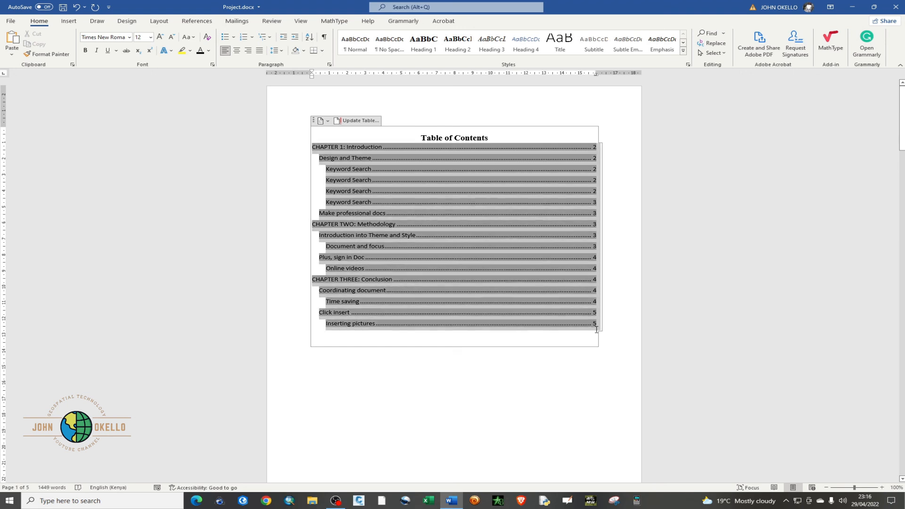
click(128, 37)
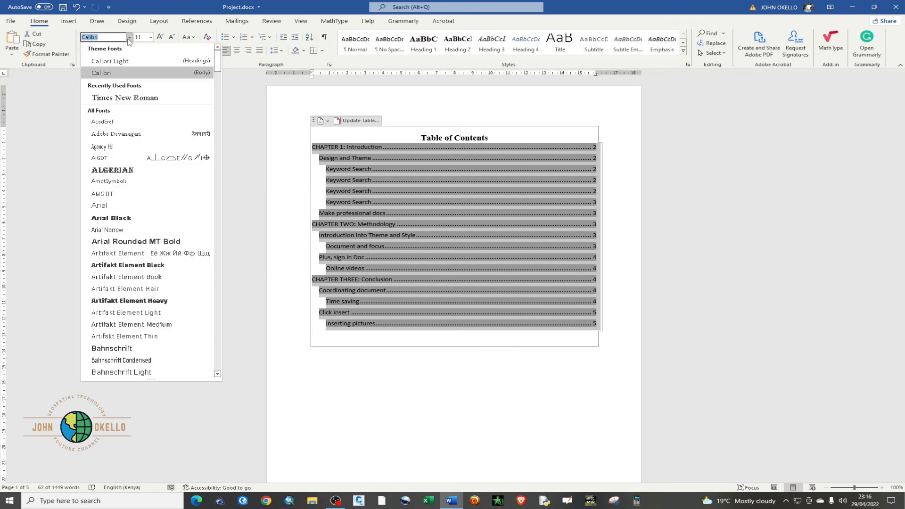
click(121, 81)
click(150, 38)
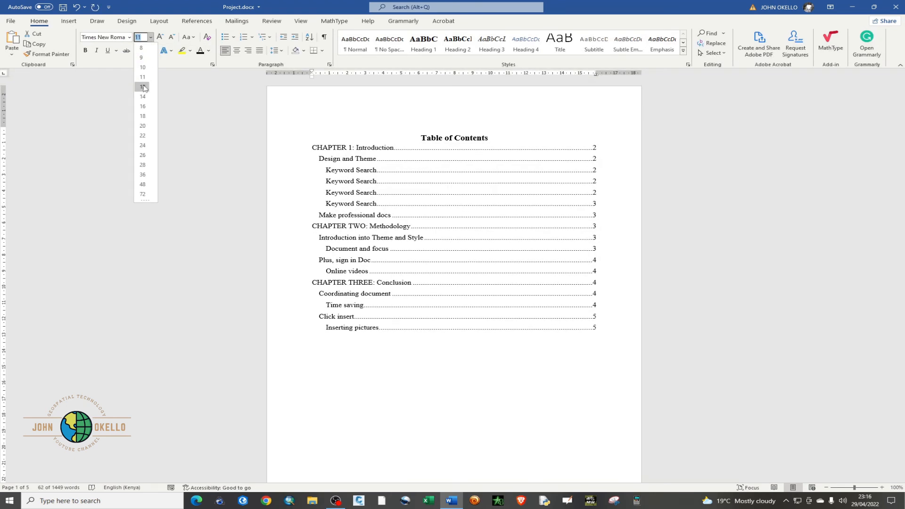
click(142, 88)
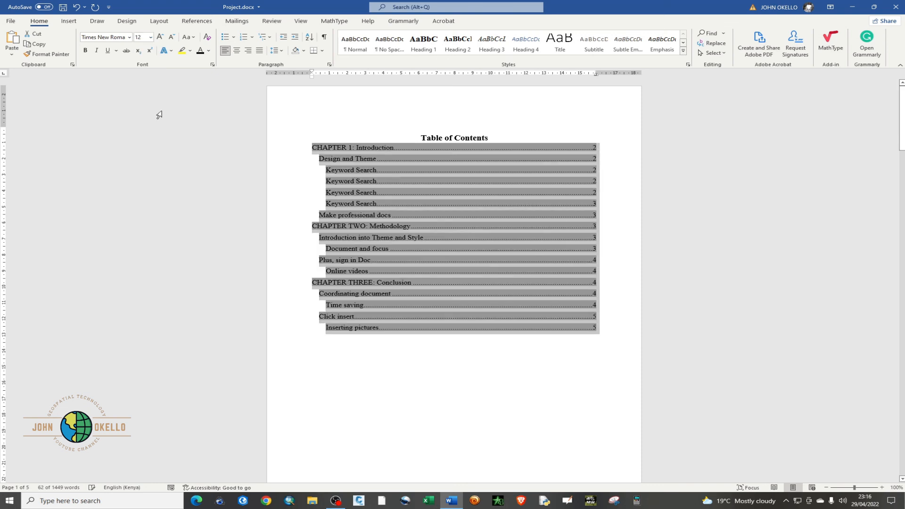
Set the paragraph line spacing of the updated table of contents entries to 1.5 lines and deselect them
right_click(360, 152)
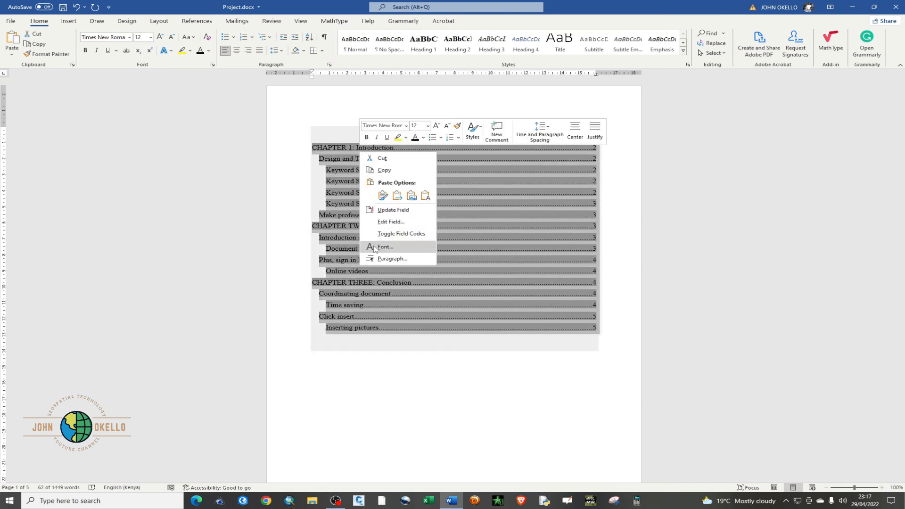
click(393, 258)
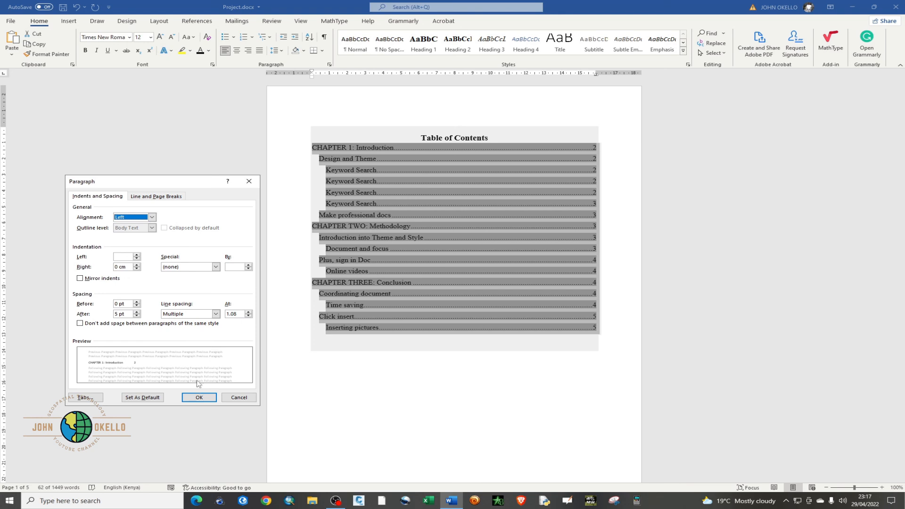
click(214, 314)
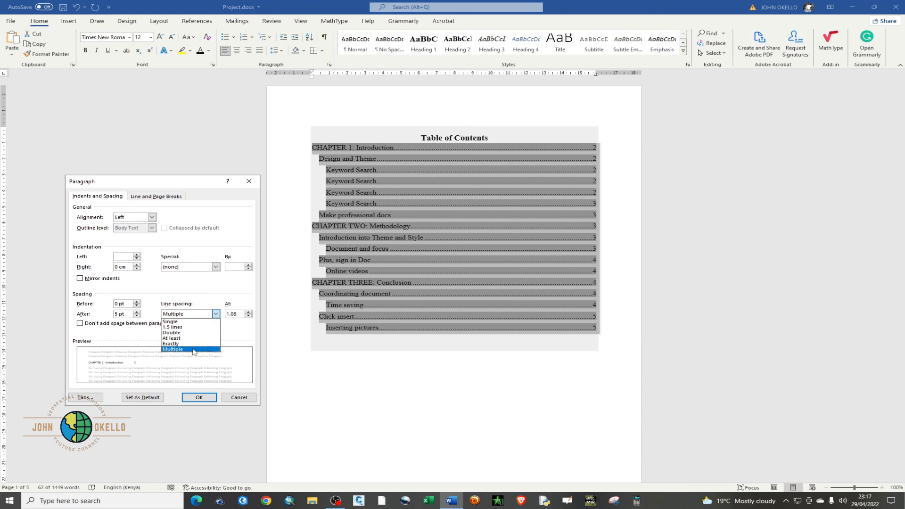
click(187, 328)
click(203, 398)
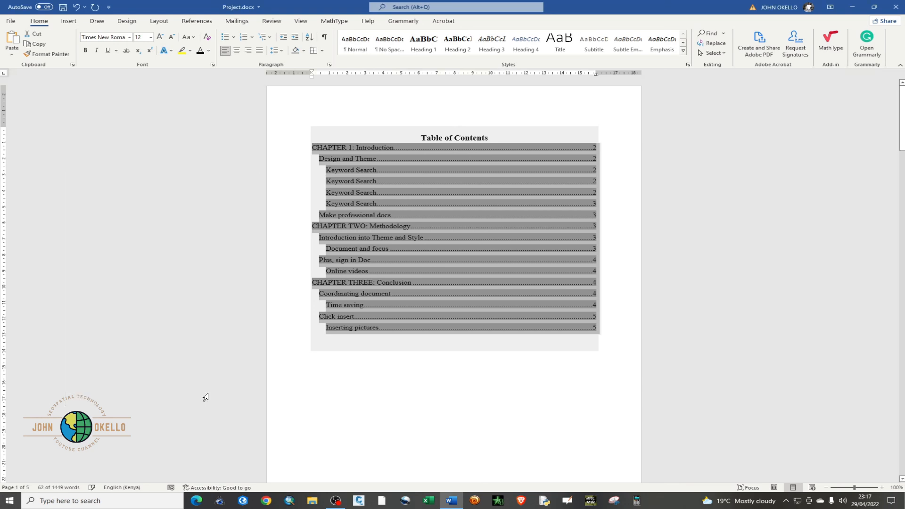
click(484, 427)
scroll(489, 374, down, 2)
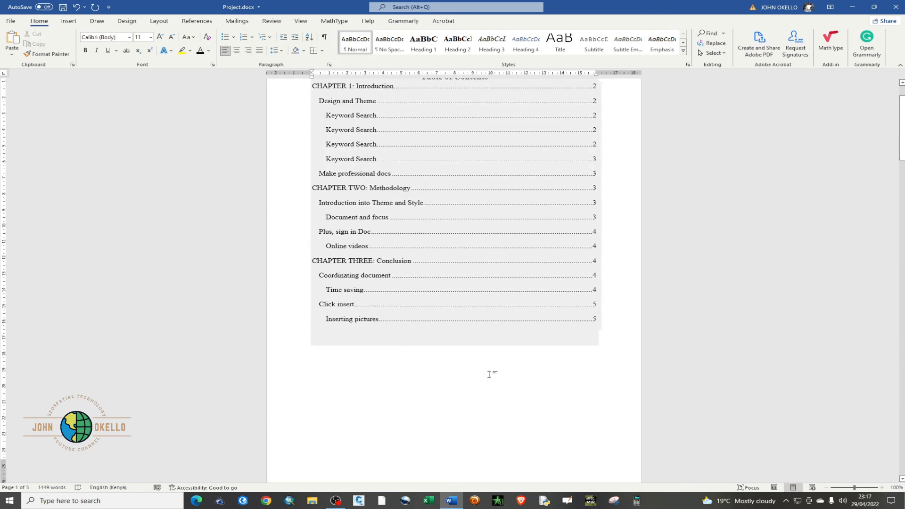
scroll(490, 374, up, 2)
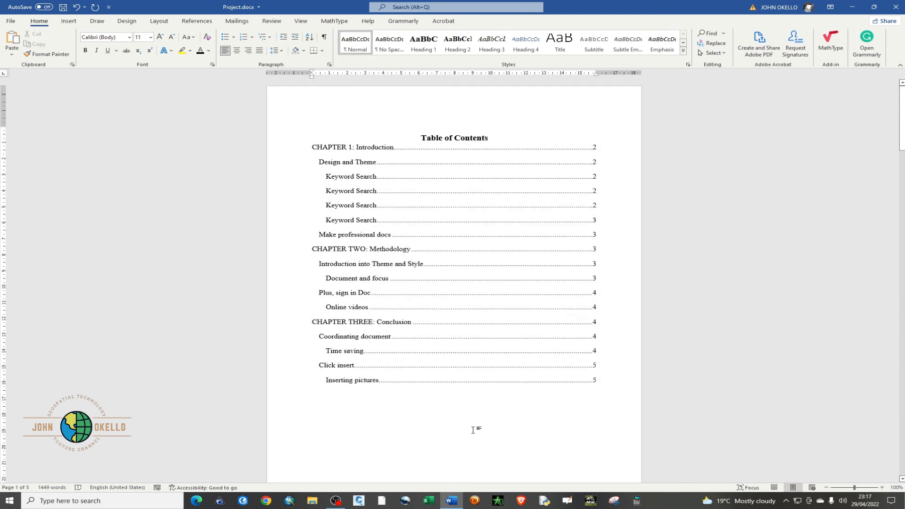